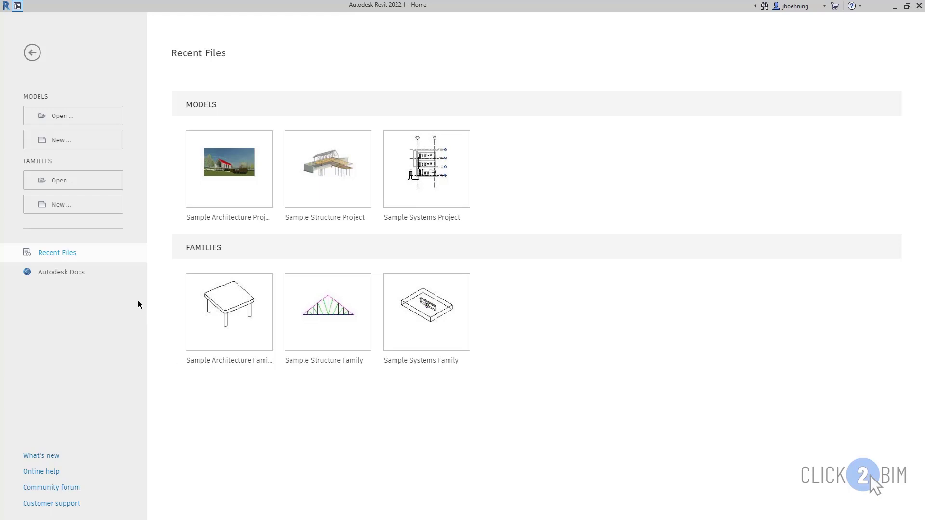
Create a new family from the Generic Model.rft template in the English-Imperial template folder
left_click(72, 211)
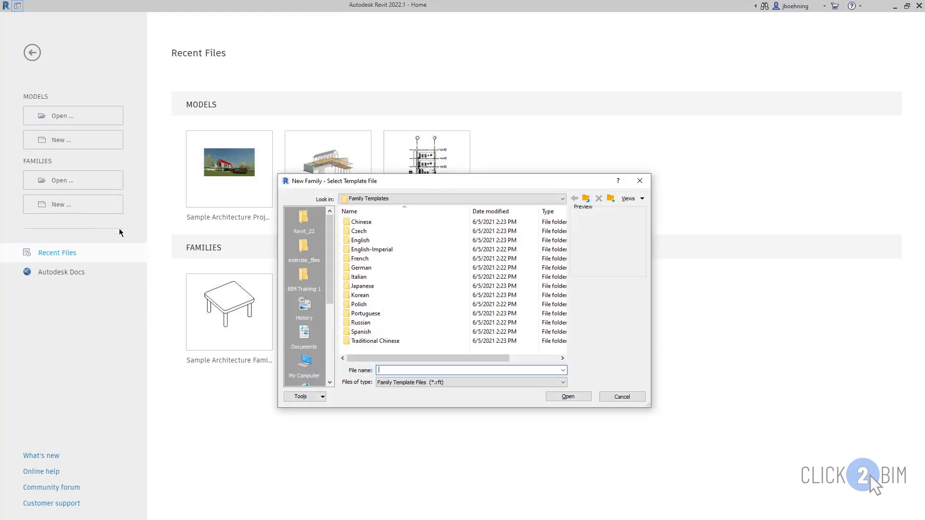
double_click(408, 250)
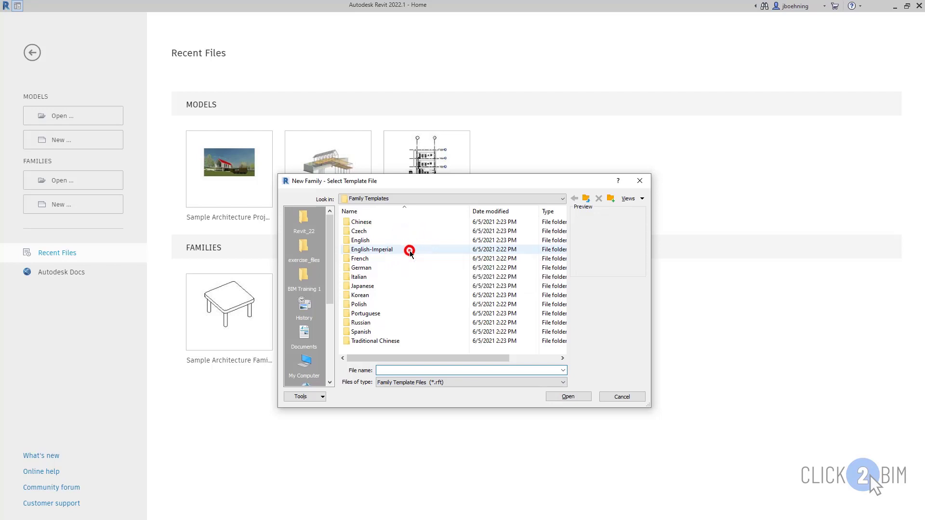
left_click_drag(562, 228, 562, 285)
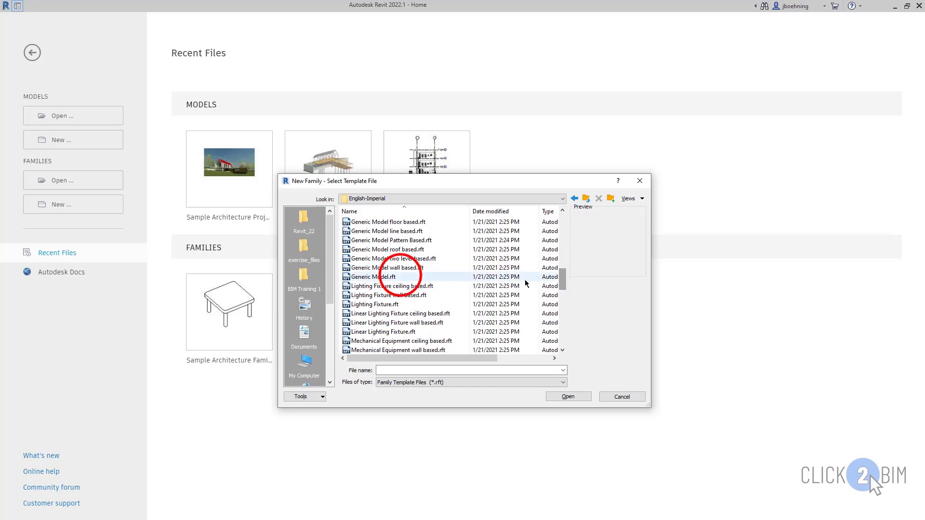
left_click(401, 277)
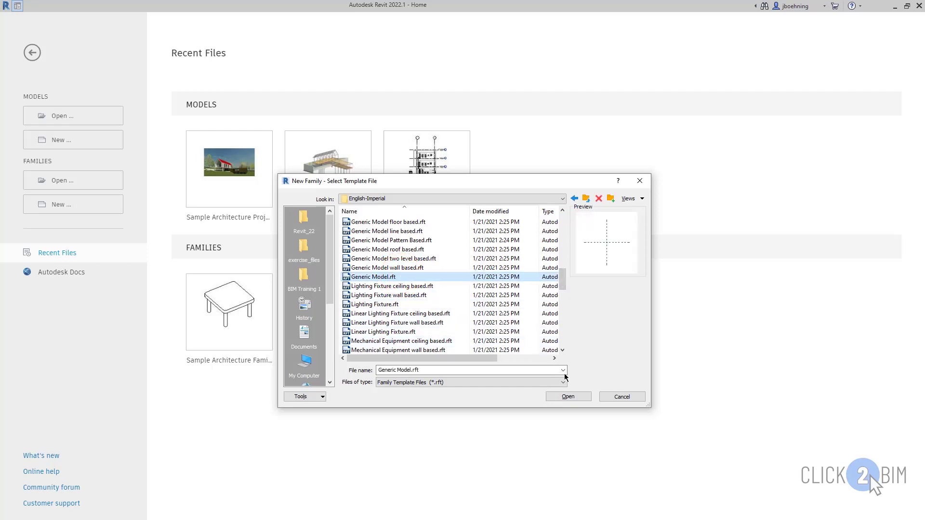
left_click(576, 397)
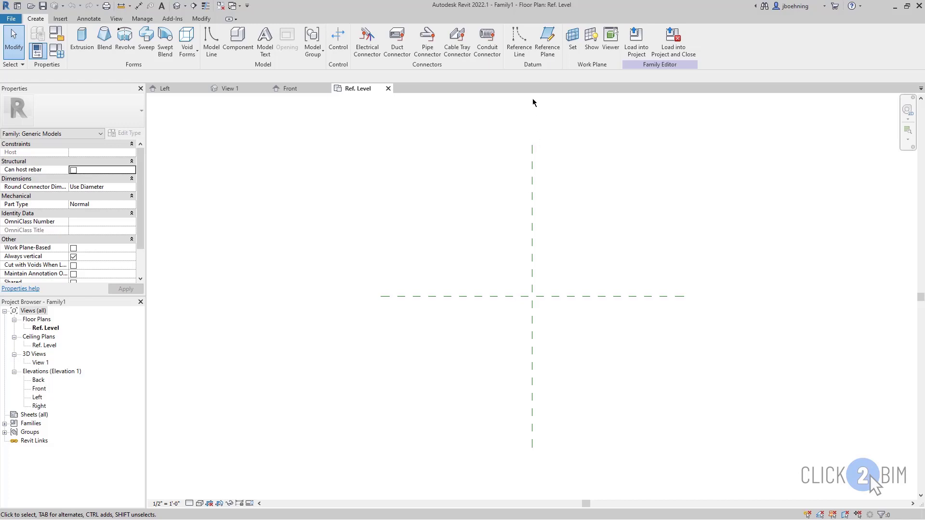
Draw two vertical reference planes, about 4'-1" left and about 4'-6" right of the Center (Left/Right) plane
left_click(546, 57)
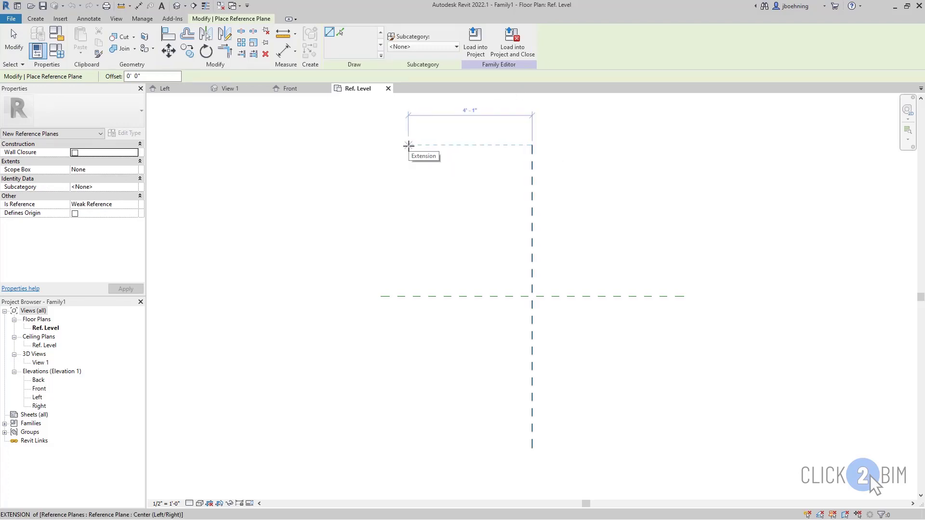
left_click(409, 145)
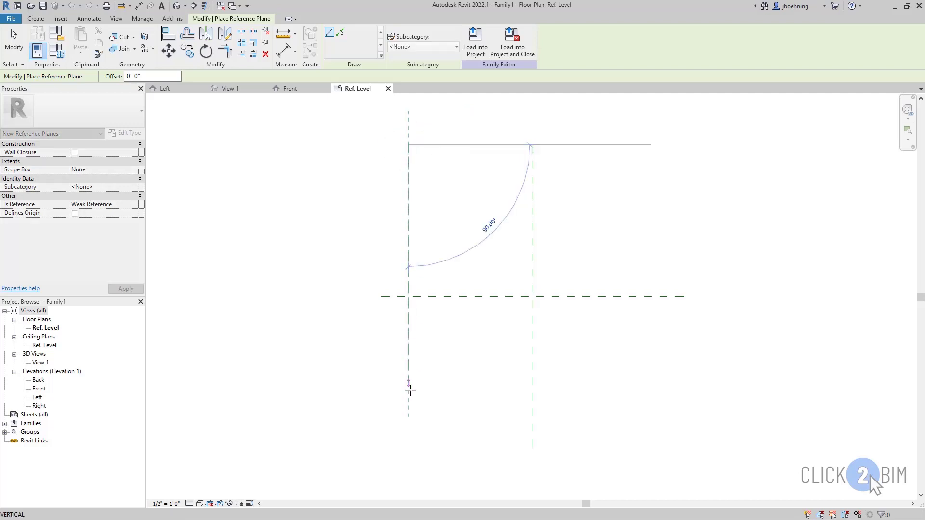
left_click(408, 448)
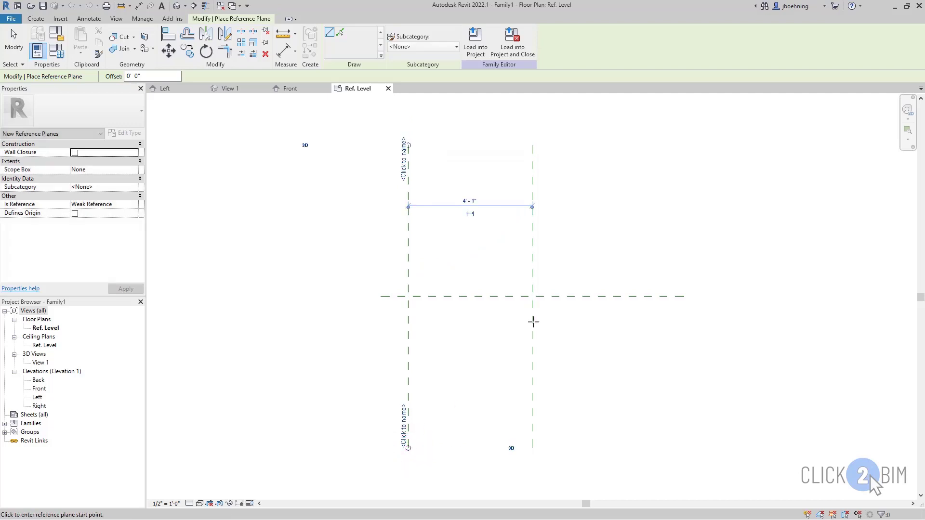
left_click(669, 145)
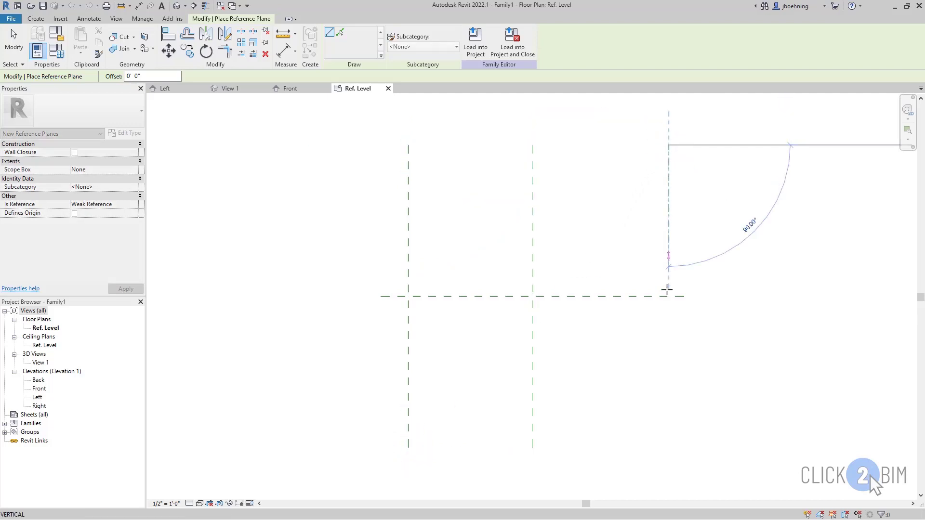
left_click(665, 448)
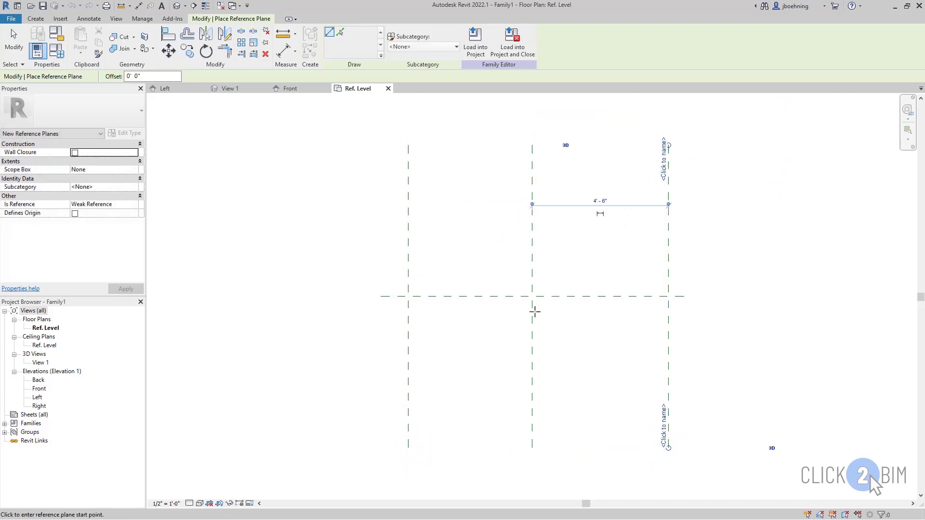
Draw two horizontal reference planes, about 4'-4" above and about 4'-5" below the Center (Front/Back) plane
left_click(380, 165)
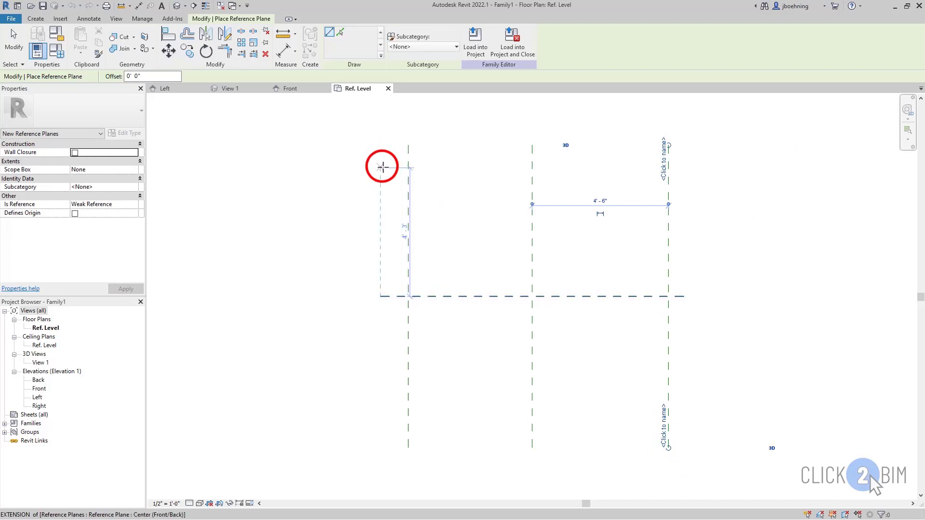
left_click(685, 165)
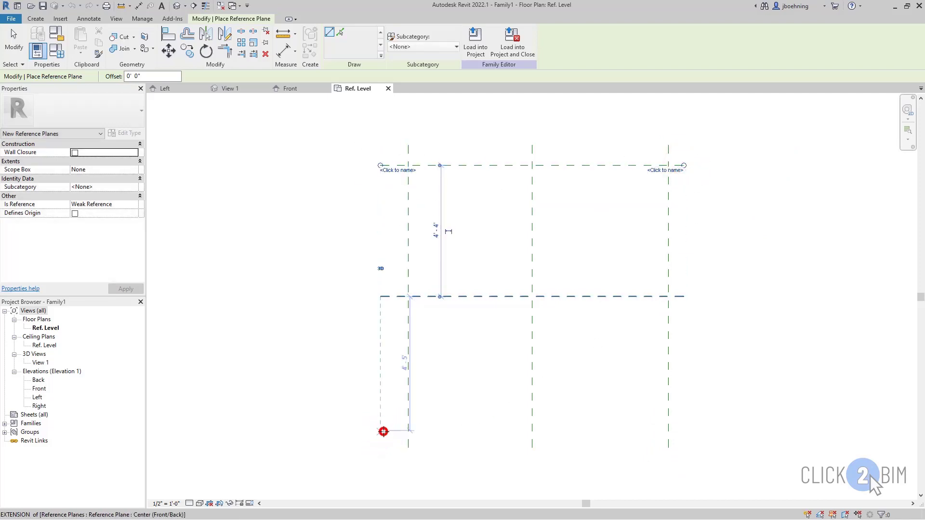
left_click(383, 430)
left_click(683, 428)
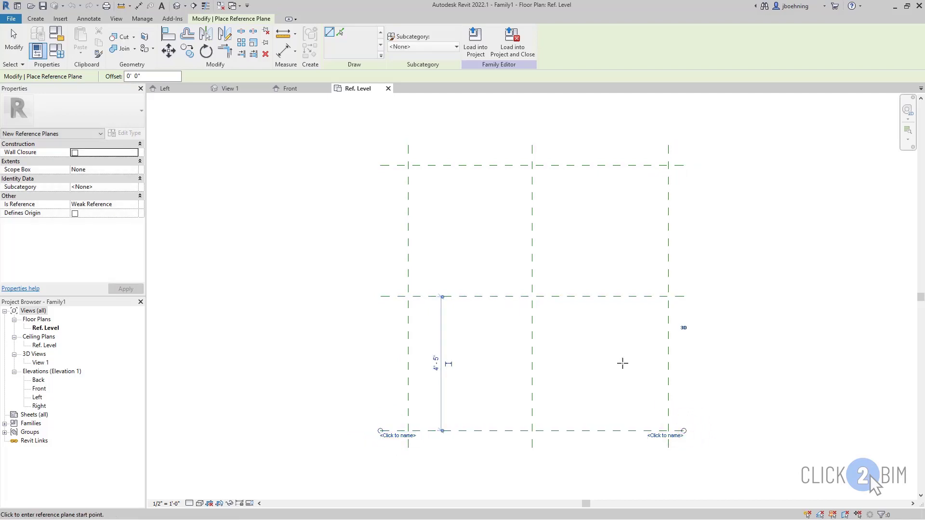
key("Escape")
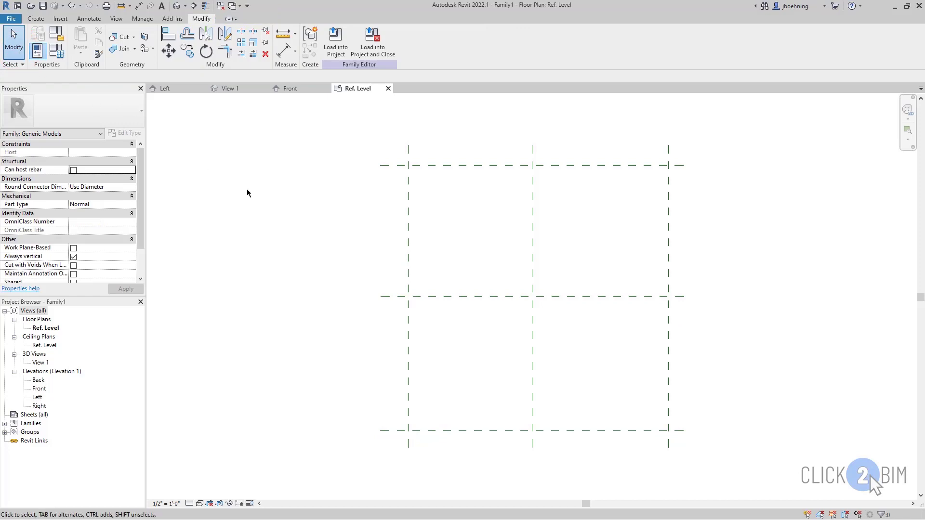
left_click(407, 236)
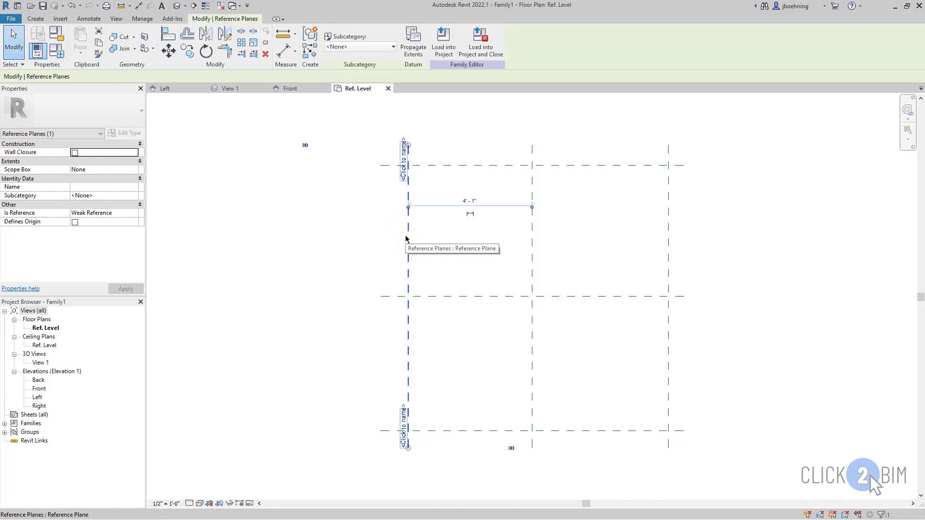
left_click(312, 237)
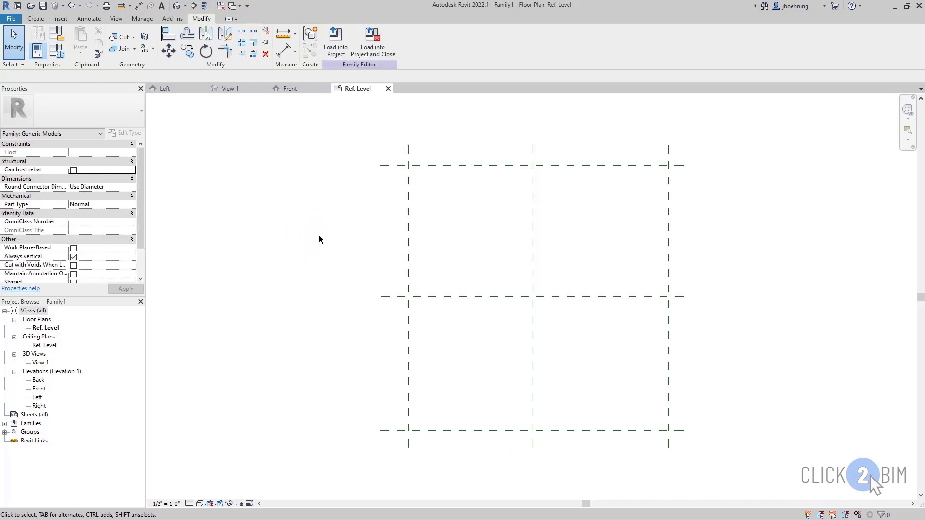
Place an aligned dimension string across the three vertical reference planes, above the layout, and constrain its segments to be equal
scroll(338, 236, "down", 2)
middle_click_drag(351, 238, 320, 265)
left_click(83, 19)
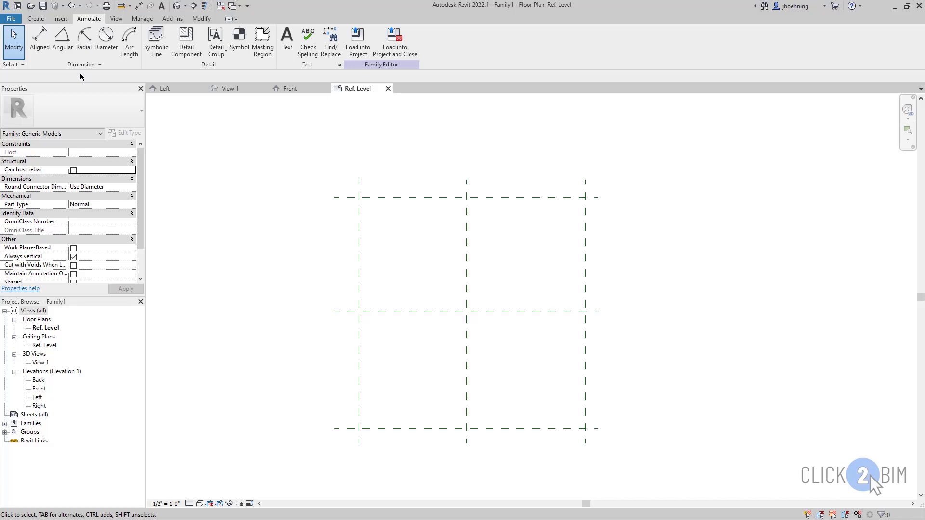
left_click(41, 57)
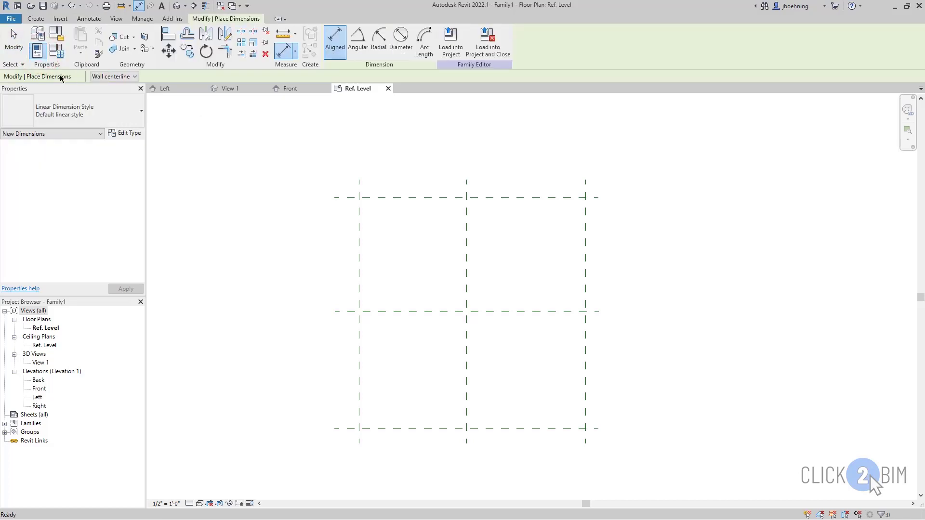
left_click(357, 226)
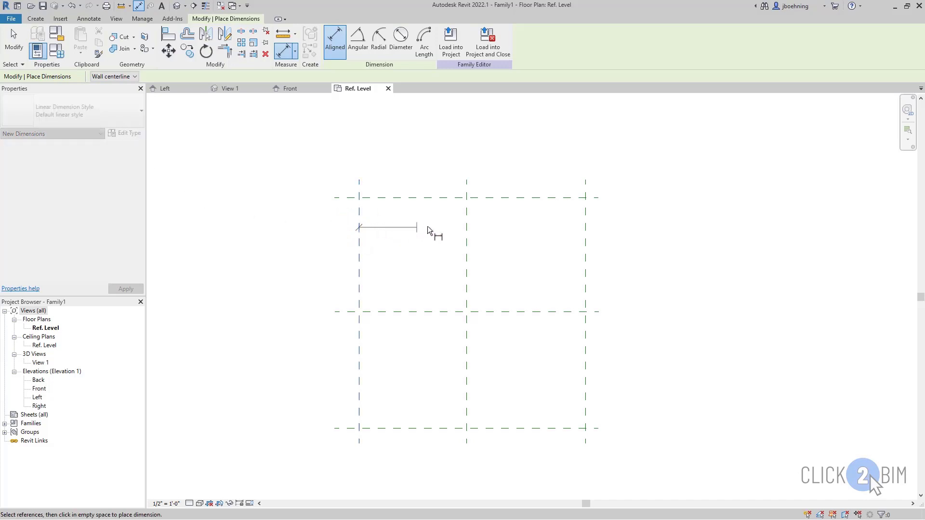
left_click(465, 225)
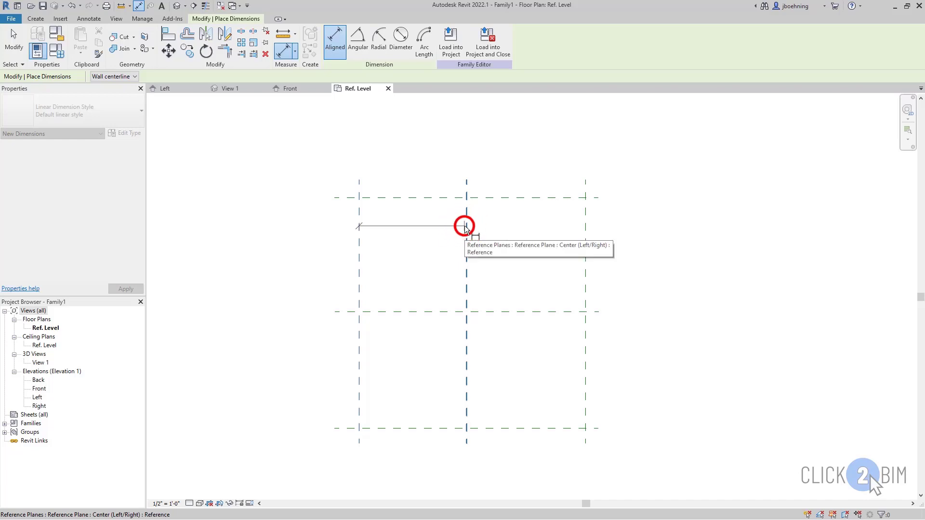
left_click(585, 233)
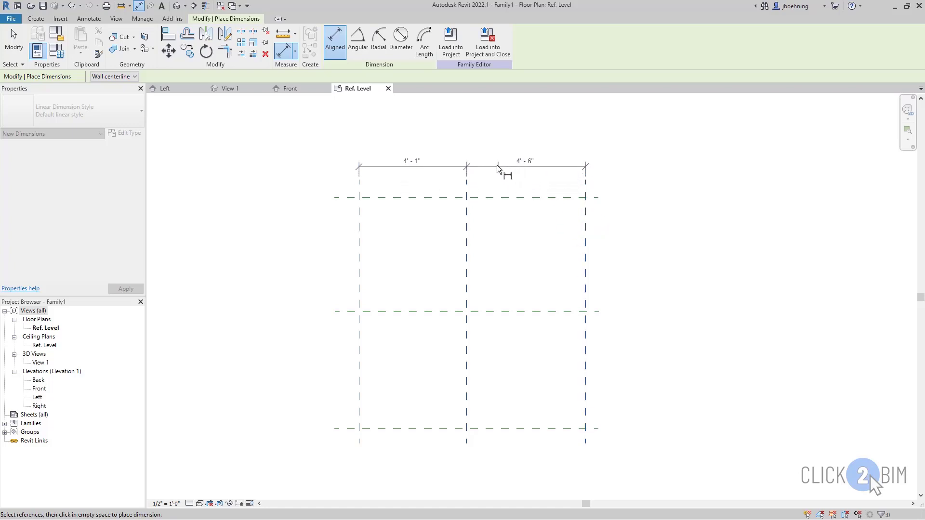
left_click(486, 146)
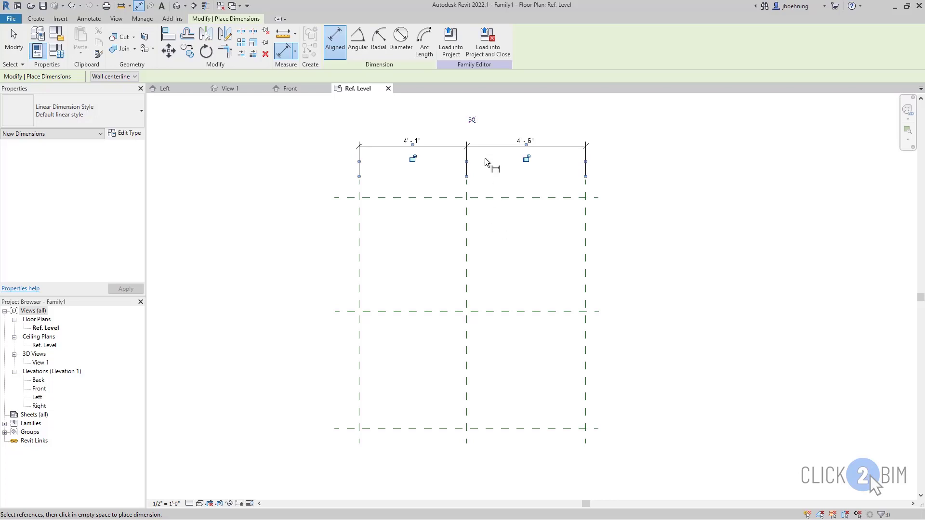
left_click(473, 123)
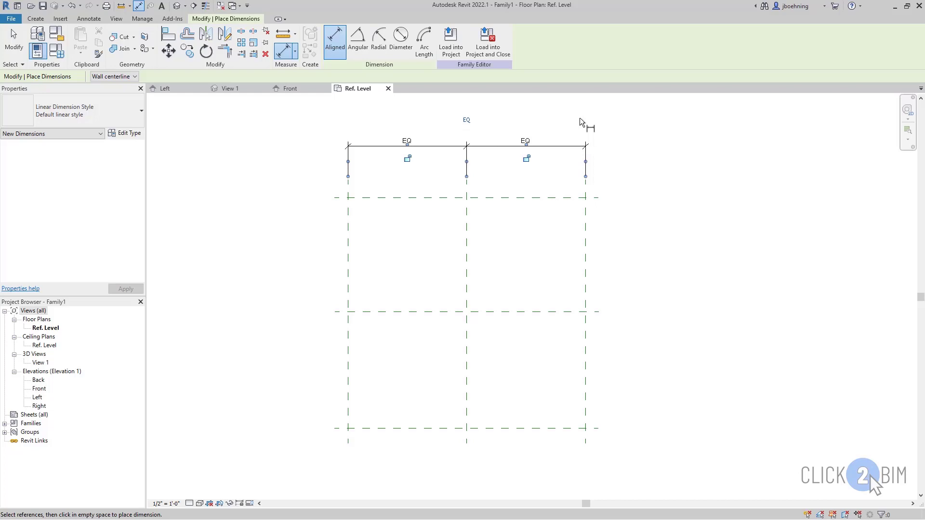
Place an aligned dimension string across the three horizontal reference planes, left of the layout, and constrain its segments to be equal
left_click(389, 198)
left_click(391, 313)
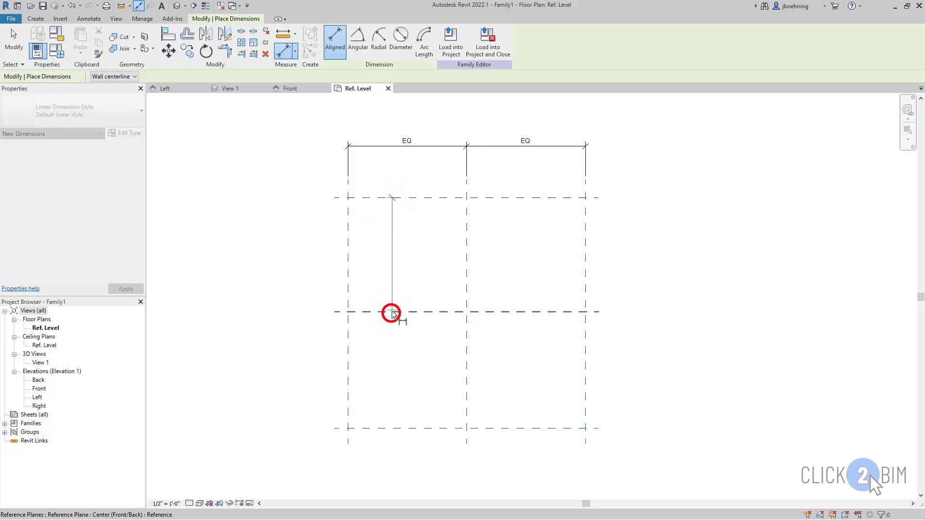
left_click(381, 427)
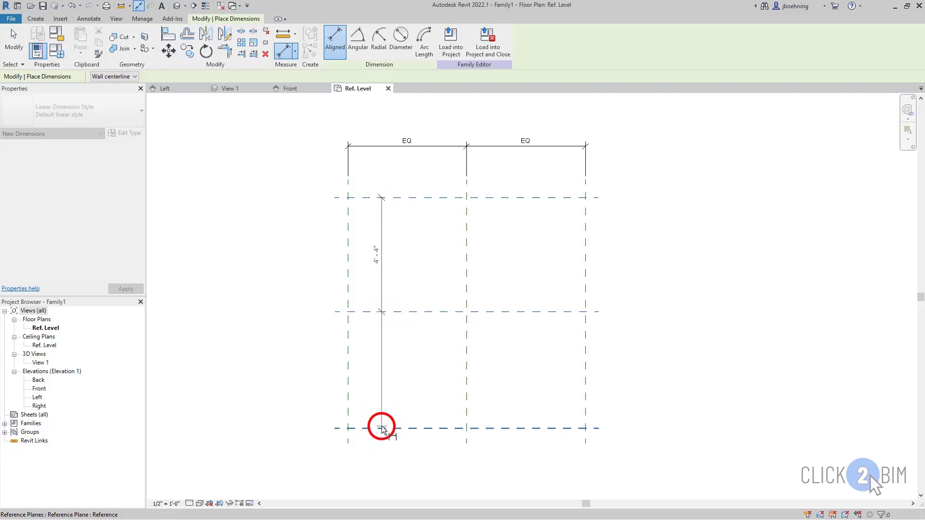
left_click(292, 352)
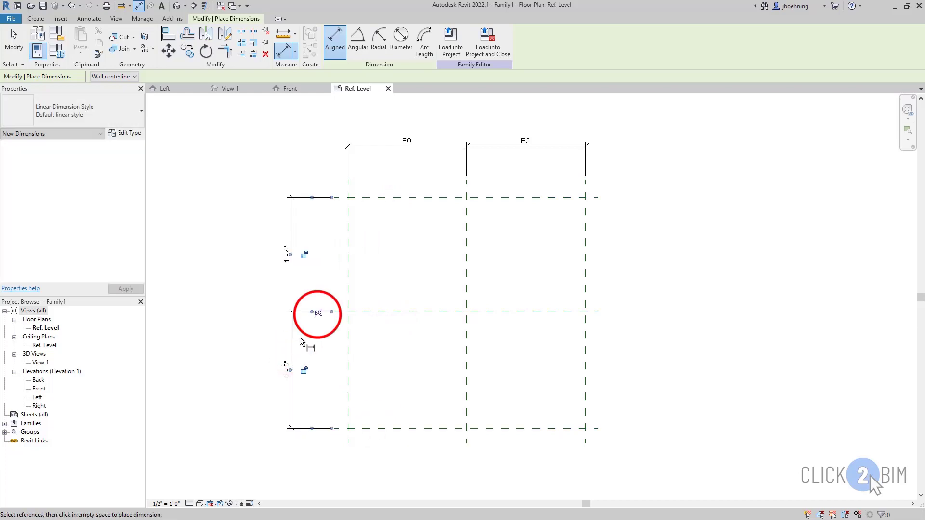
left_click(318, 312)
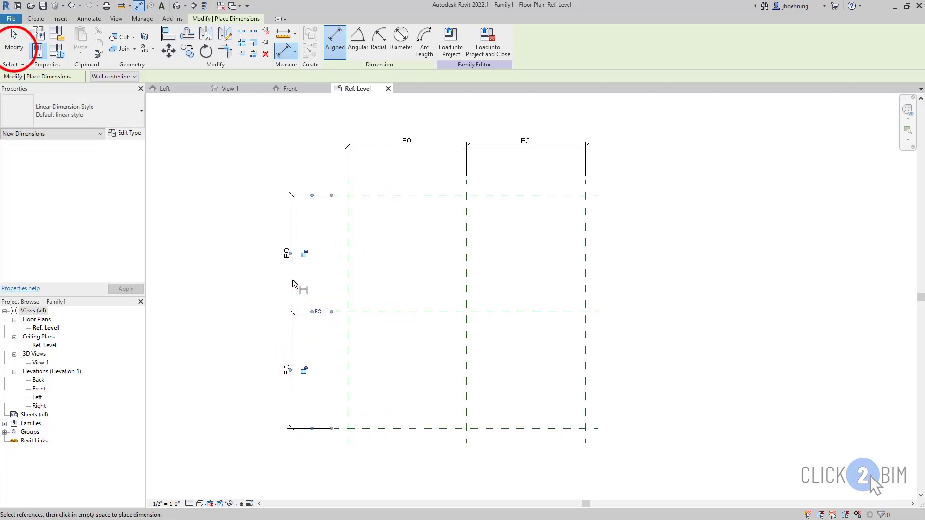
left_click(13, 43)
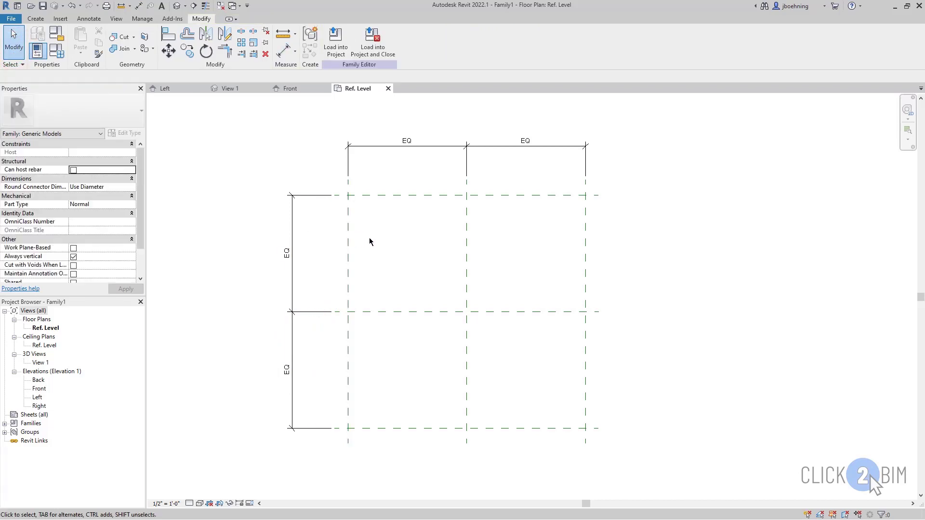
Move the left vertical reference plane slightly toward the center, leaving the outer vertical planes about 8'-6" apart
left_click(347, 240)
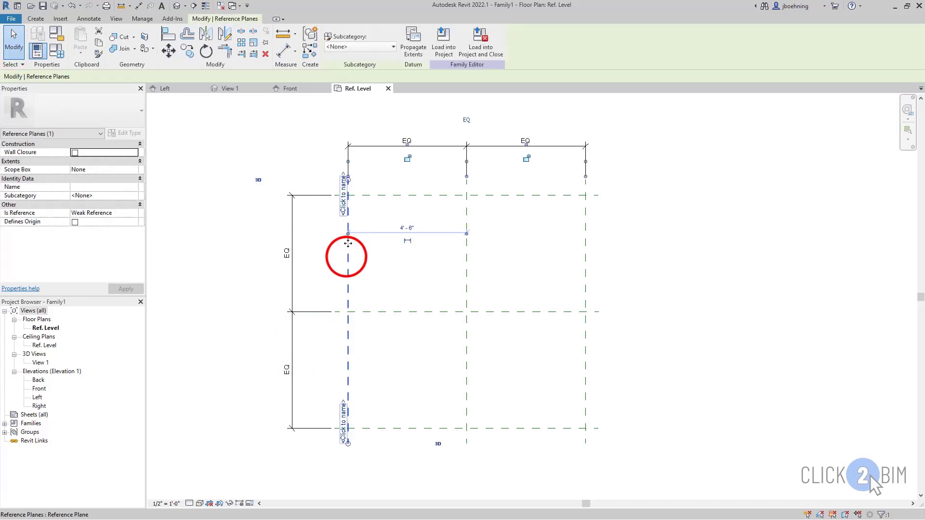
mouse_move(348, 243)
left_mouse_down("ctrl")
mouse_move(347, 256)
mouse_move(395, 259)
mouse_move(364, 264)
mouse_move(424, 263)
mouse_move(354, 254)
left_mouse_up("ctrl")
left_click(402, 261)
left_click(407, 275)
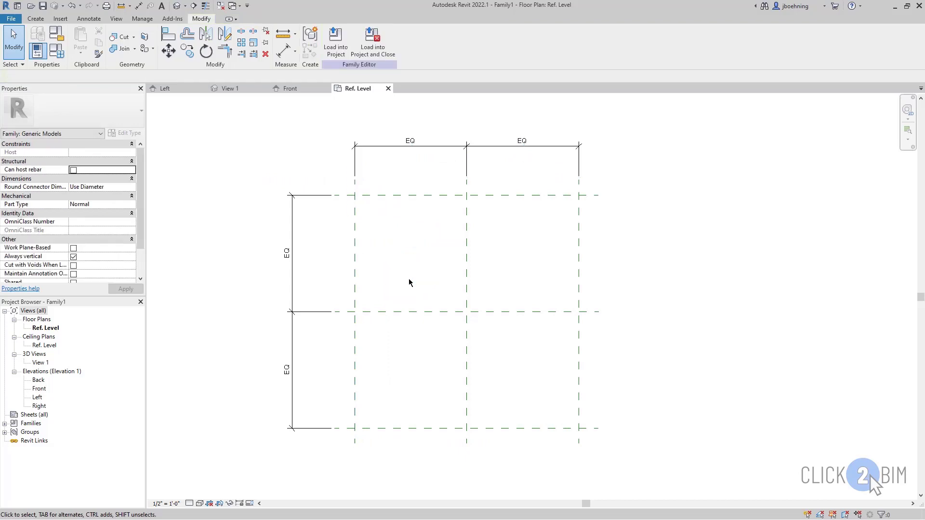
Add an overall aligned dimension between the two outer vertical reference planes, above the equality dimension
scroll(412, 264, "down", 1)
middle_click_drag(413, 265, 418, 278)
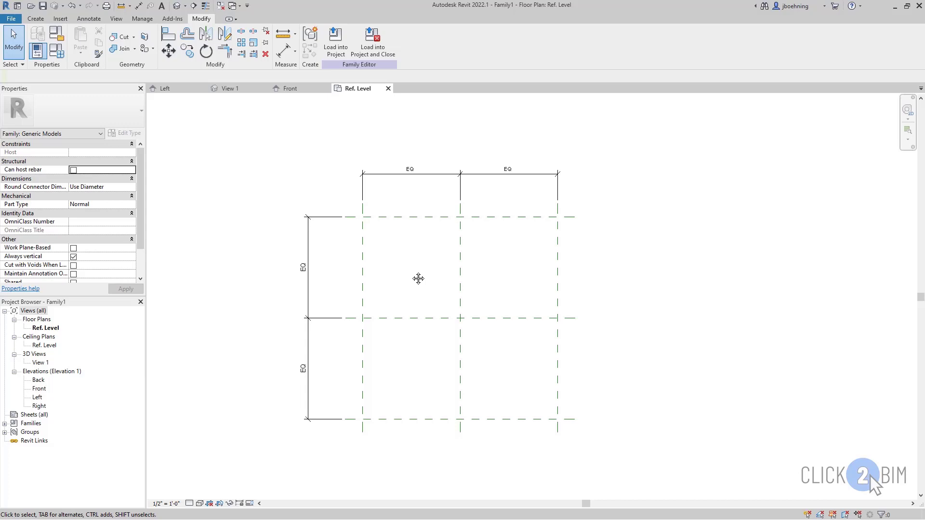
left_click(285, 52)
left_click(364, 233)
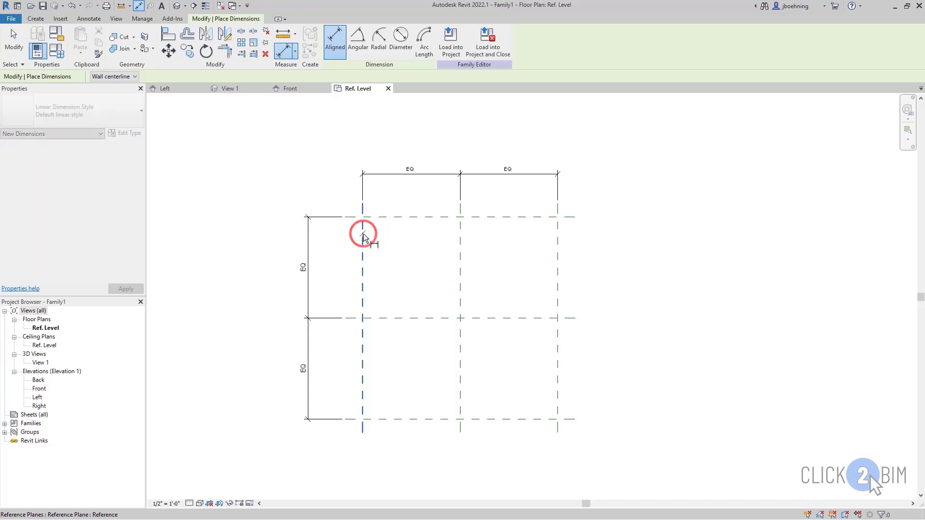
left_click(556, 244)
left_click(483, 150)
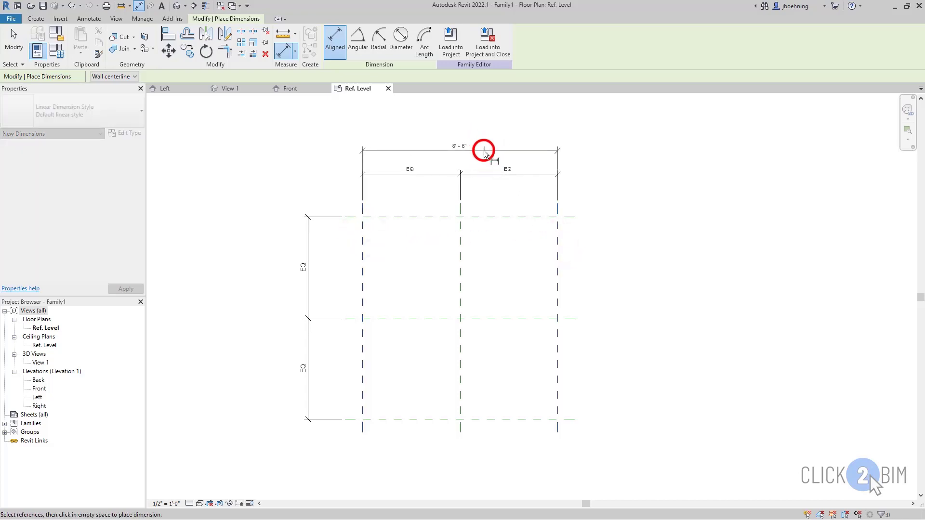
Add an overall aligned dimension between the two outer horizontal reference planes, left of the equality dimension
left_click(409, 217)
left_click(397, 418)
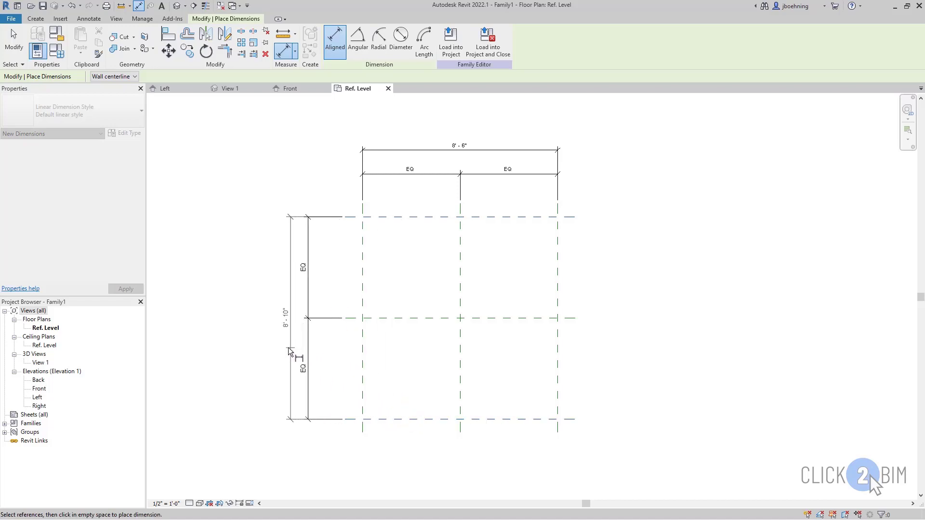
left_click(275, 343)
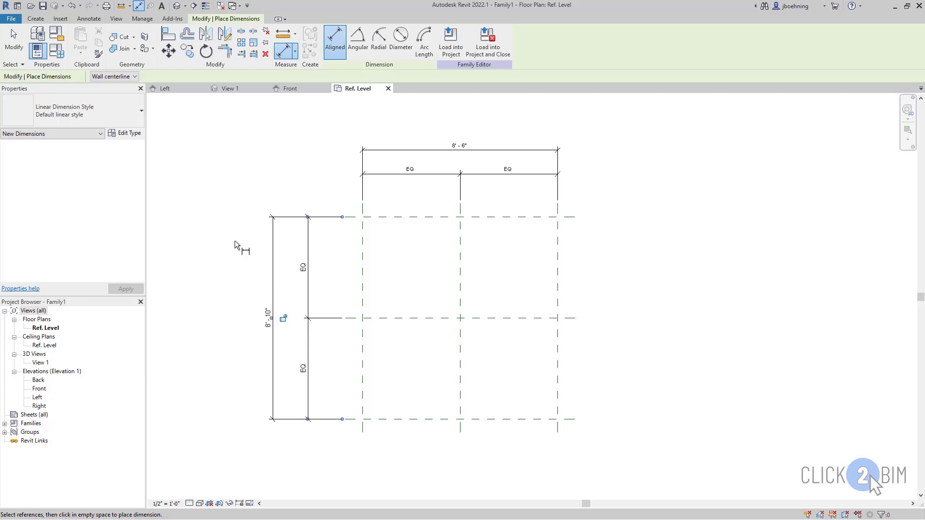
Check which parameters are available as a label for the overall dimension between the outer vertical reference planes
left_click(14, 40)
middle_click_drag(253, 158, 324, 187)
left_click(426, 173)
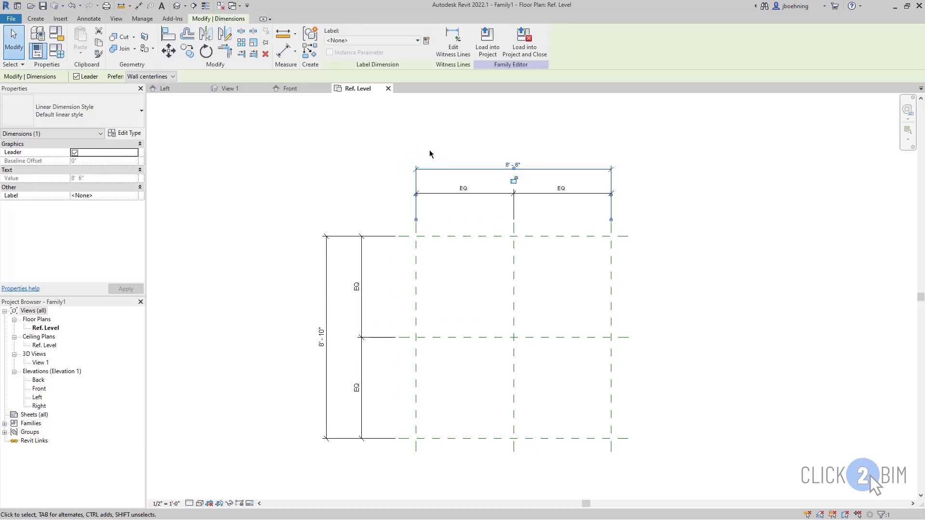
left_click(401, 44)
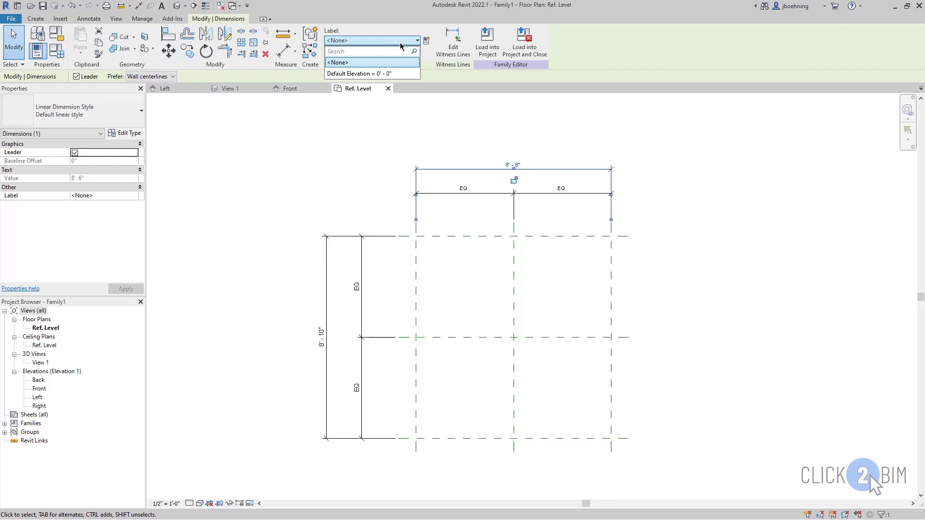
left_click(406, 115)
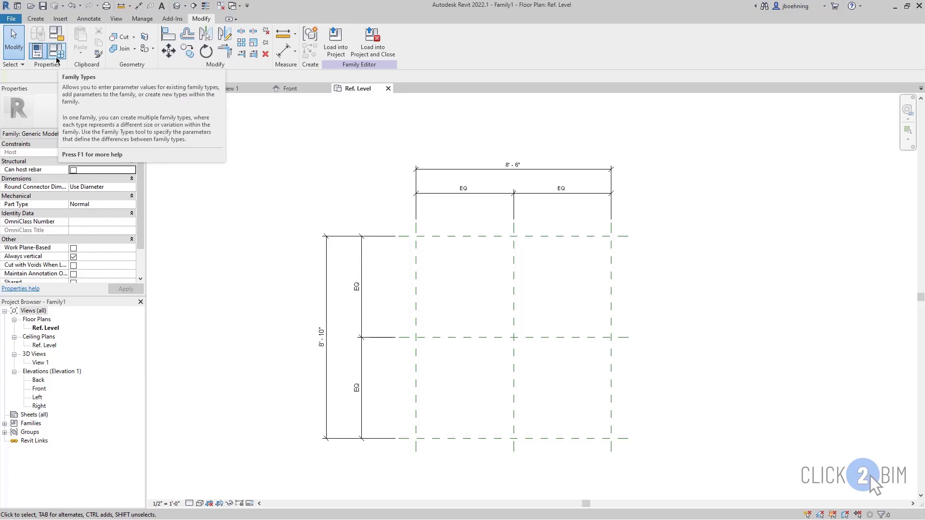
Start a new family parameter in the family types and name it Length
left_click(35, 19)
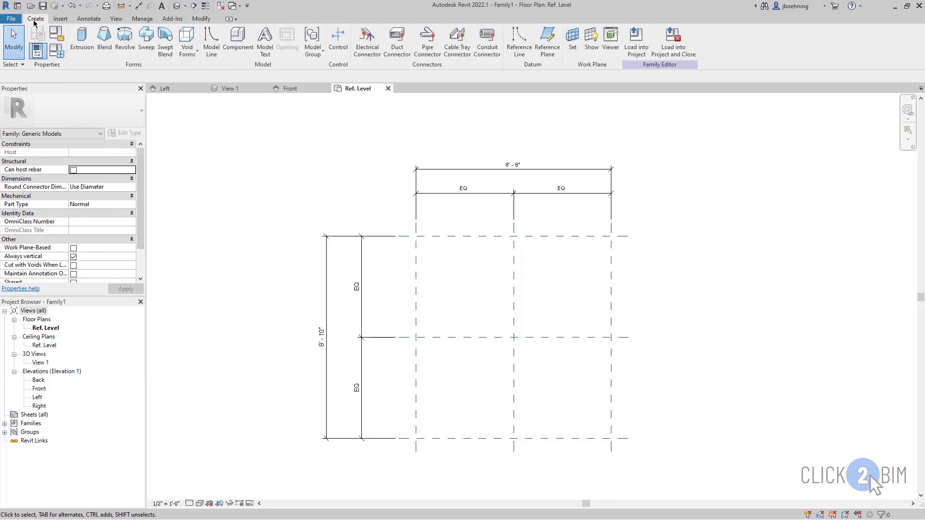
left_click(60, 60)
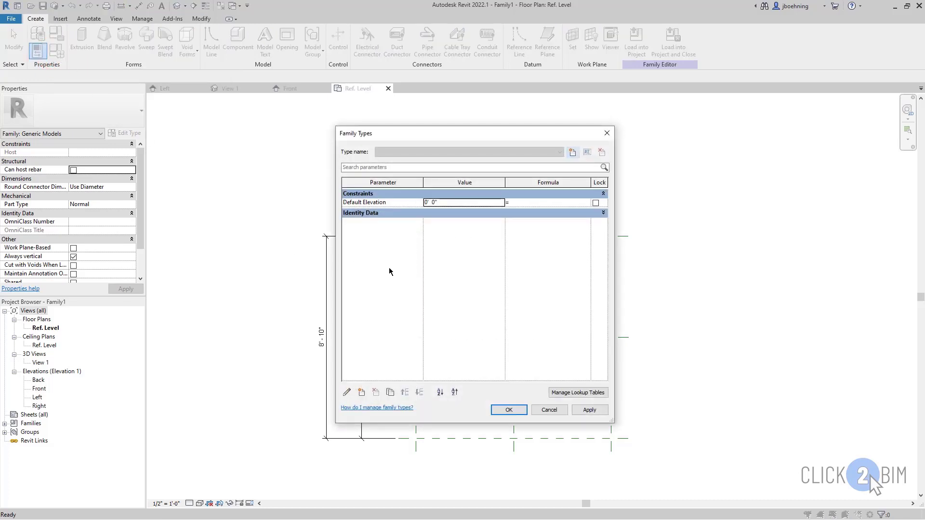
left_click(362, 392)
left_click(447, 252)
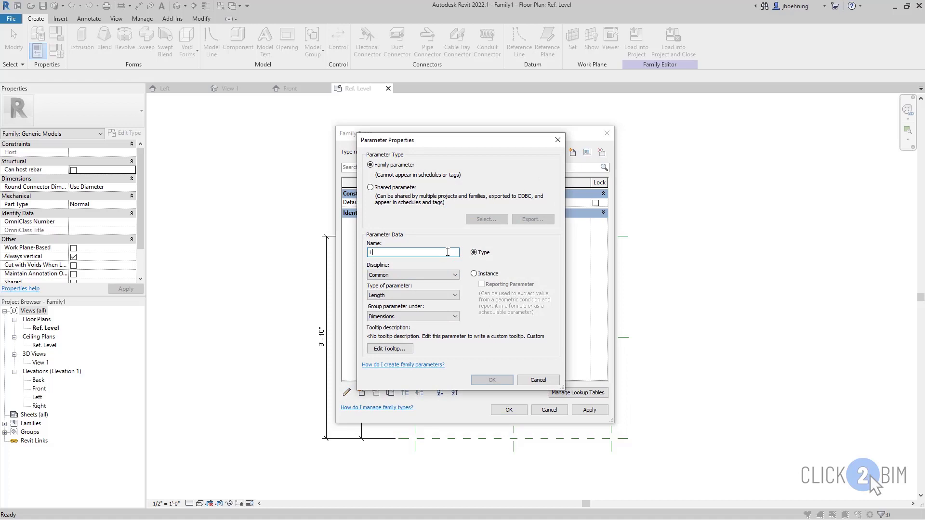
type("Length")
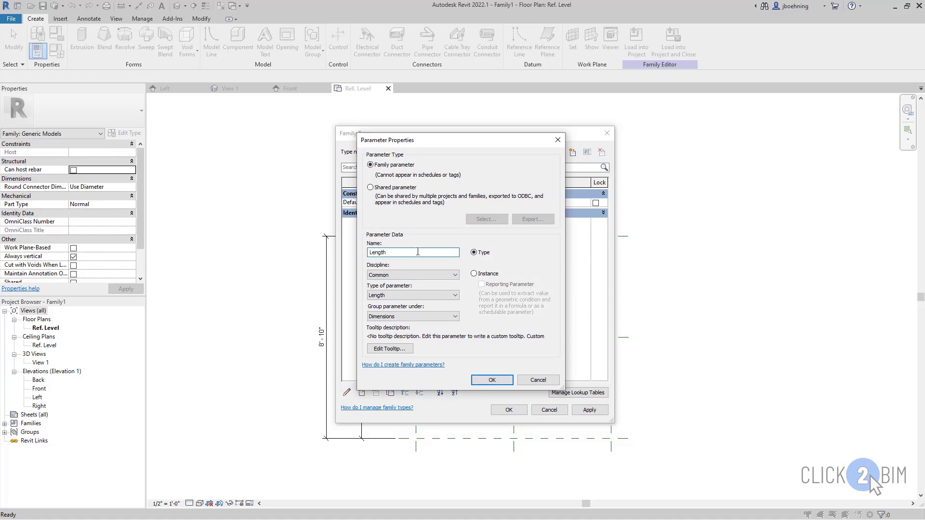
Review the discipline, type and grouping options, and create Length as a Common length type parameter grouped under Dimensions
left_click(447, 275)
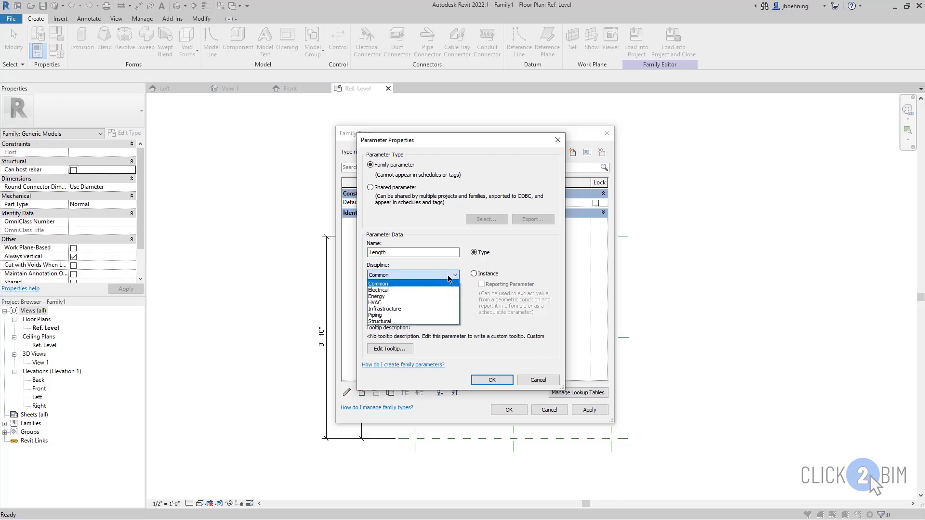
left_click(446, 275)
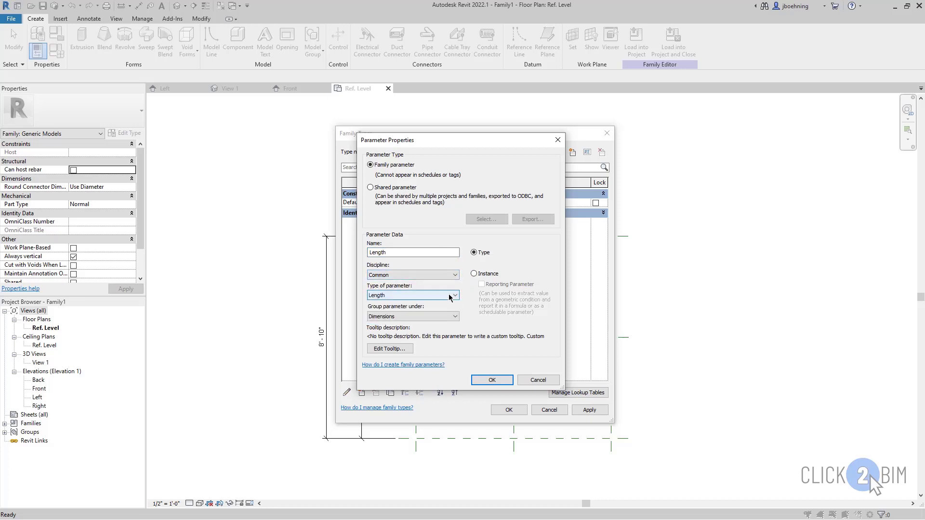
left_click(449, 296)
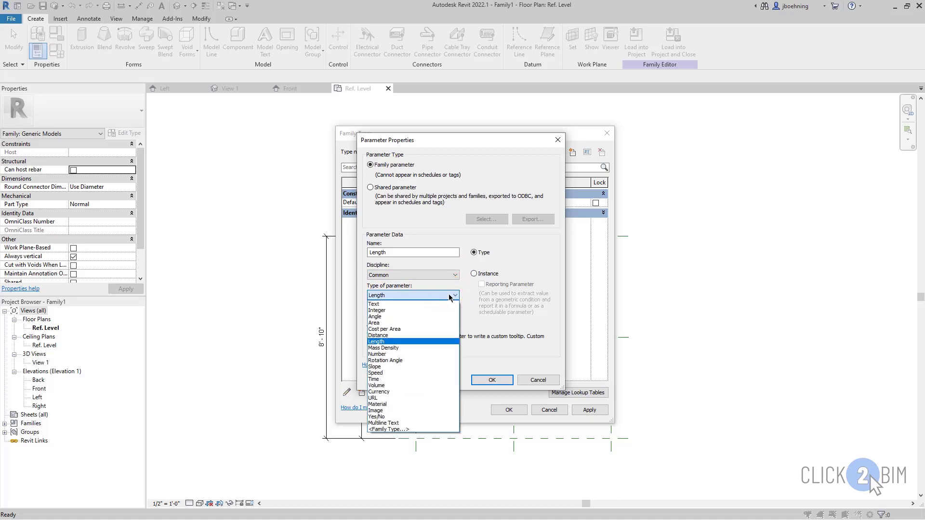
left_click(449, 297)
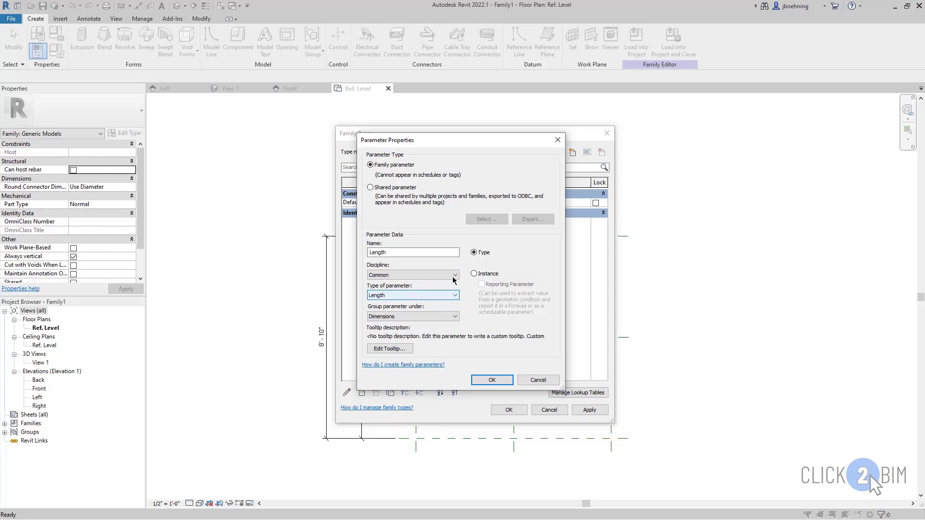
key("shift+Tab")
key("Tab")
key("Tab")
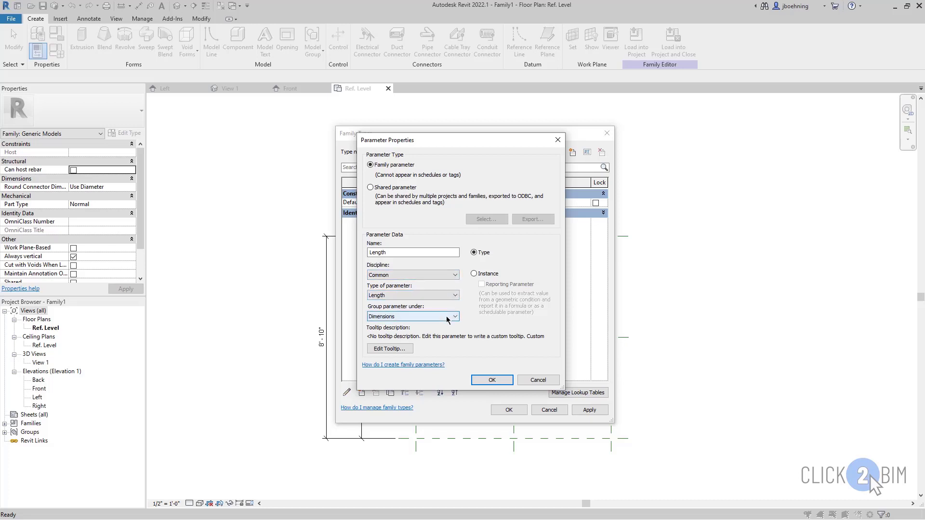
left_click(447, 317)
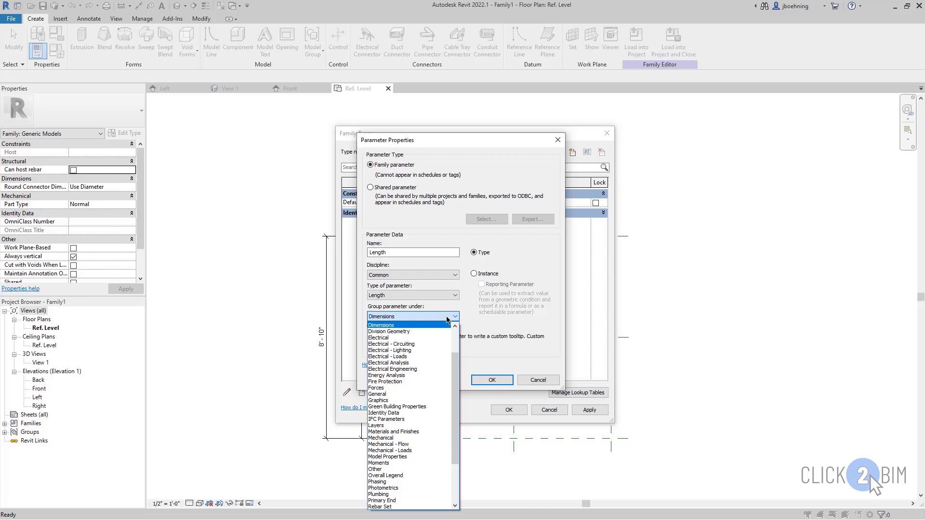
left_click(447, 317)
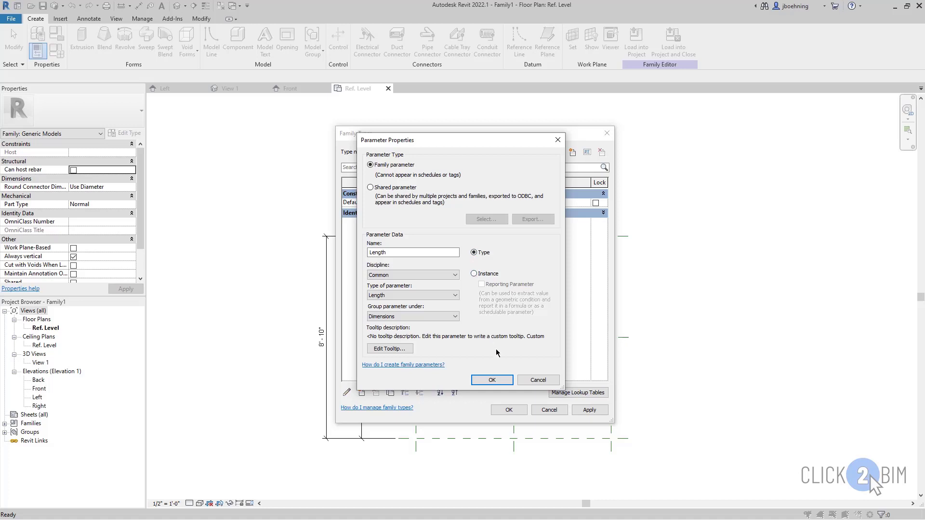
left_click(505, 381)
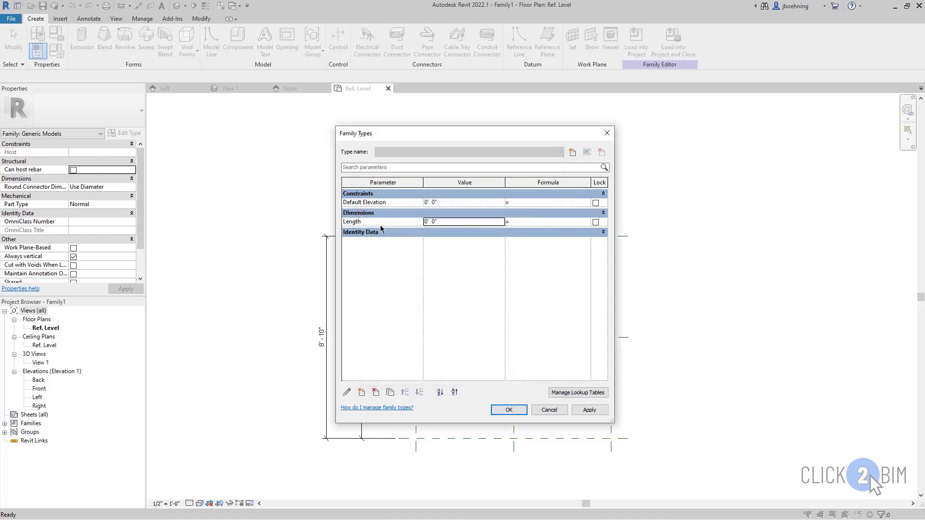
Add two more length type parameters, Width and Height, grouped under Dimensions
left_click(360, 392)
type("Width")
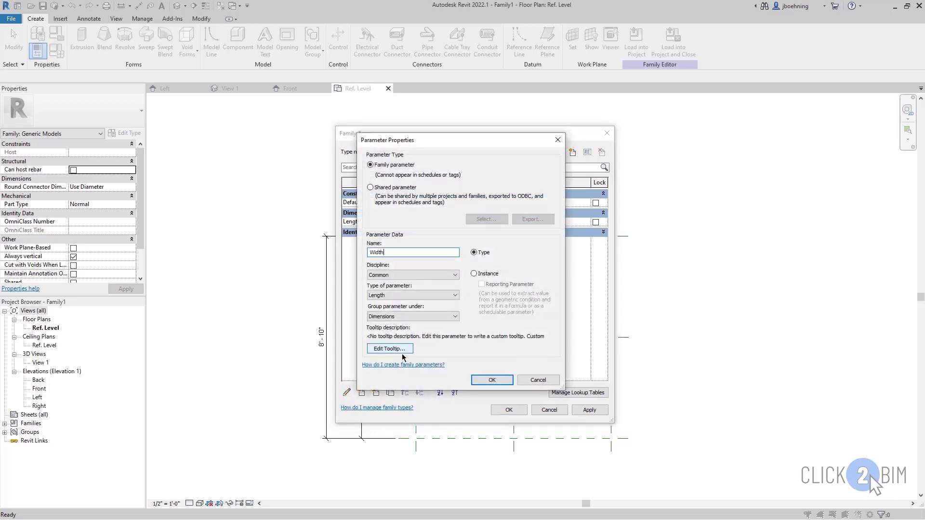
left_click(491, 380)
left_click(362, 392)
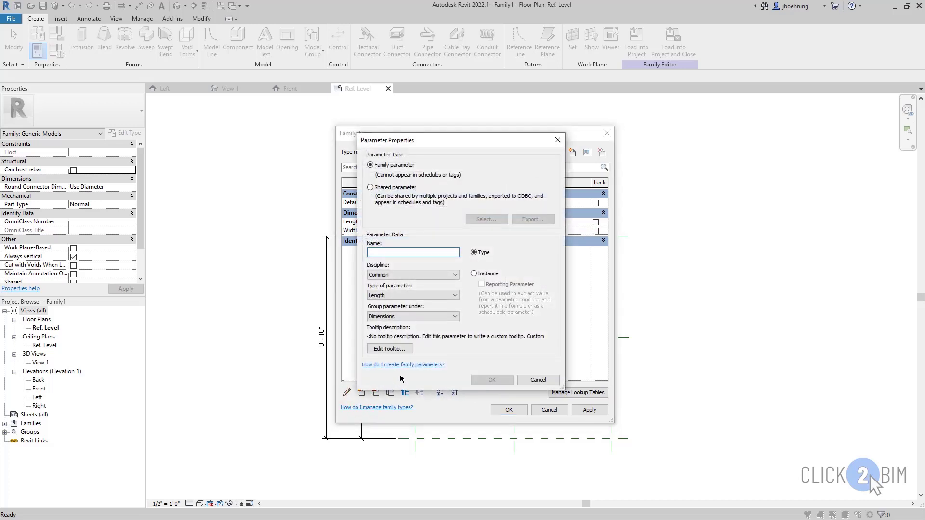
type("Height")
left_click(486, 380)
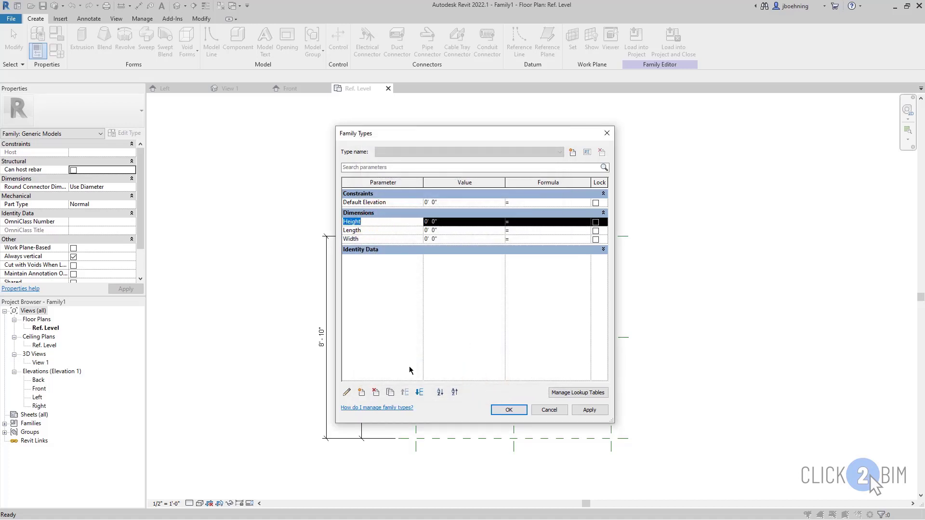
Reorder the parameters so Height sits below Width, and accept the family types changes
left_click(419, 392)
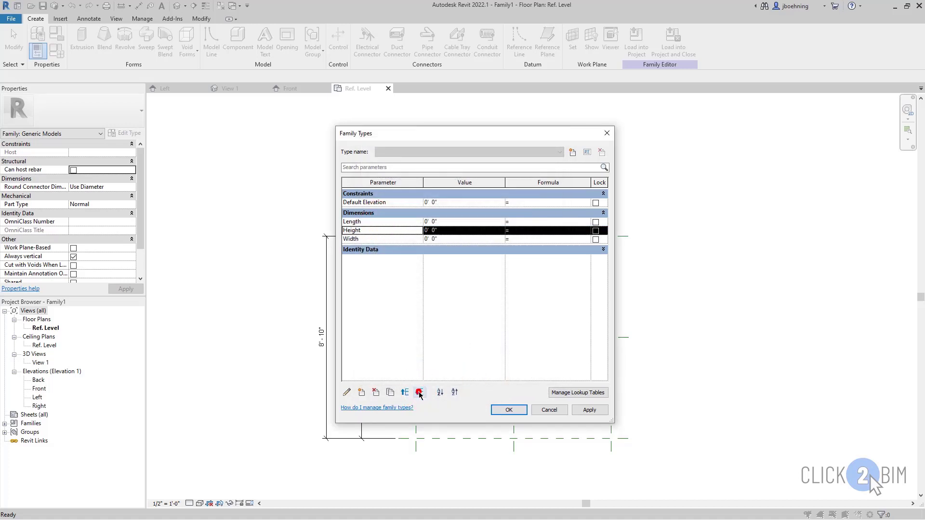
left_click(419, 392)
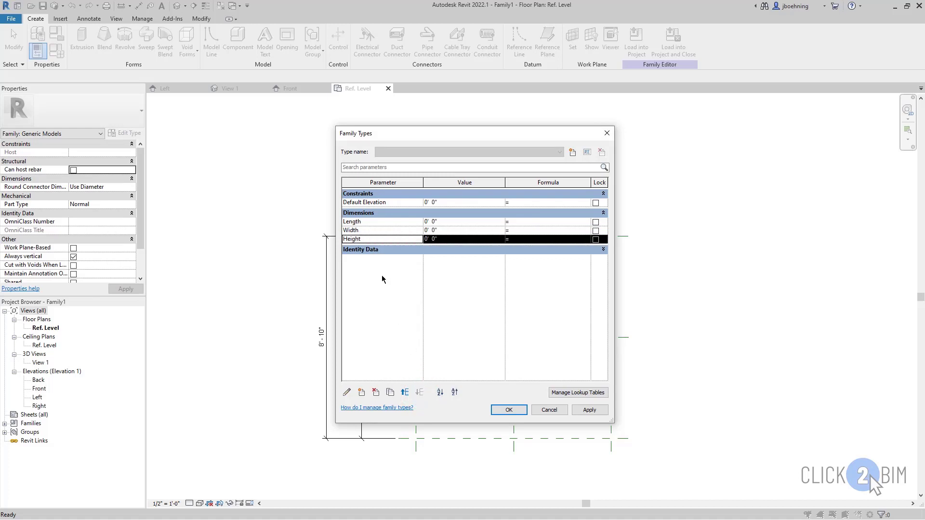
left_click(509, 409)
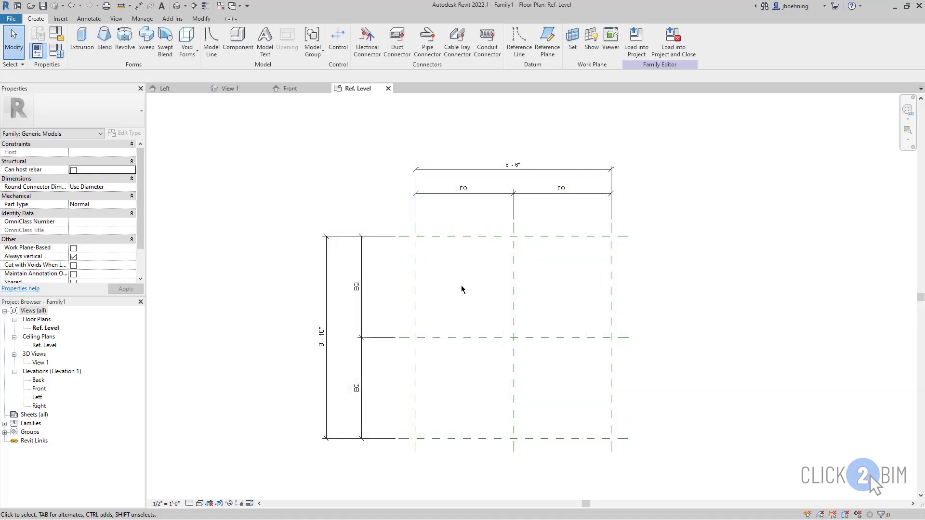
Label the overall dimension between the outer vertical reference planes with the Length parameter
left_click(470, 171)
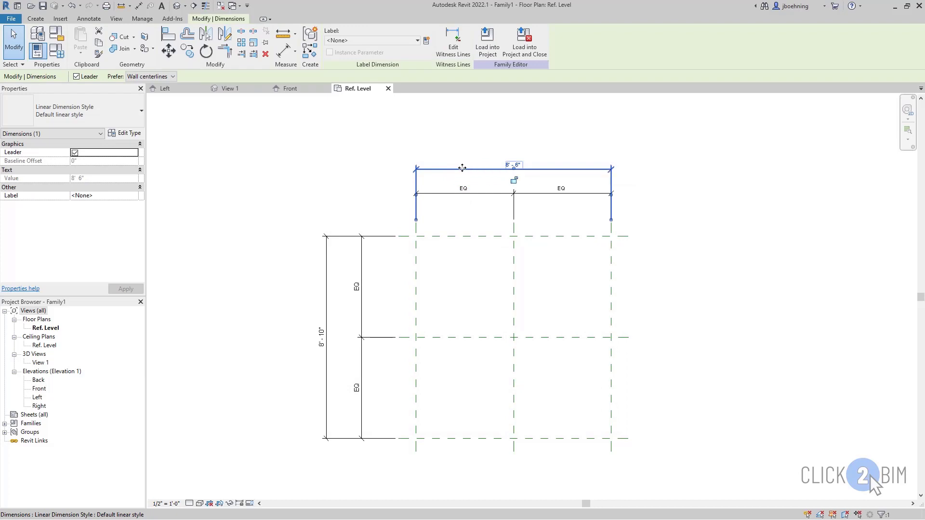
left_click(416, 40)
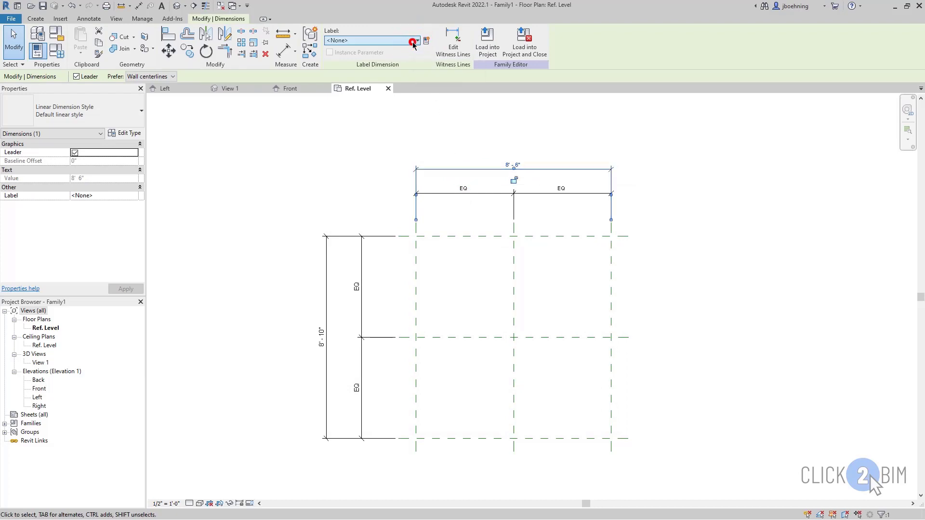
left_click(382, 95)
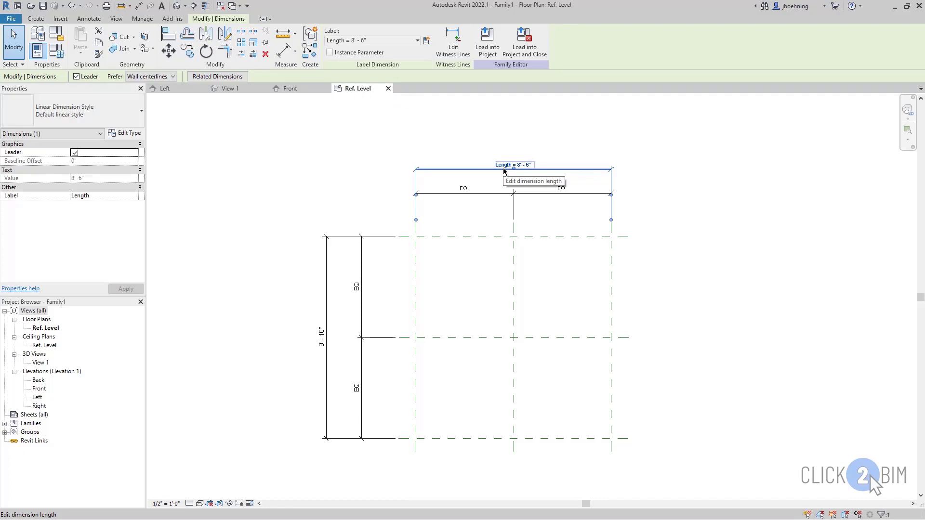
left_click(363, 177)
Label the overall dimension between the outer horizontal reference planes with the Width parameter
left_click(332, 236)
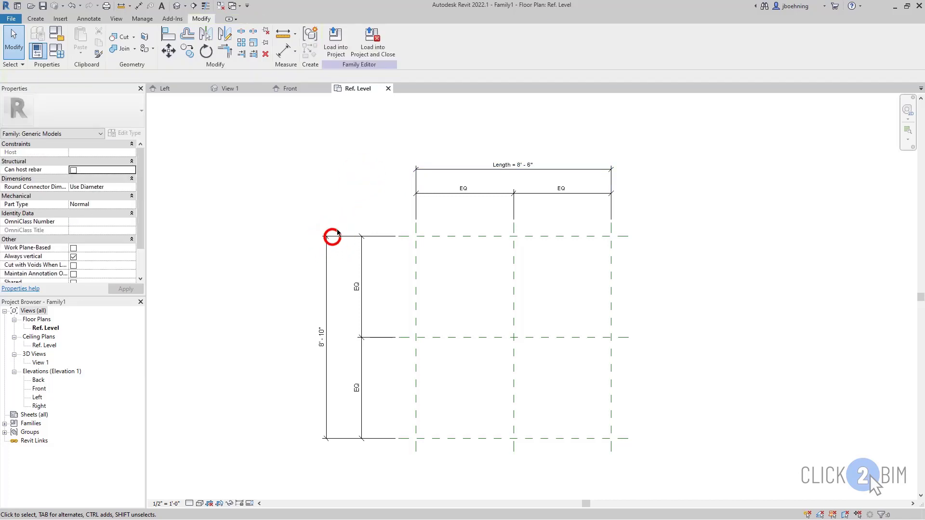
left_click(375, 40)
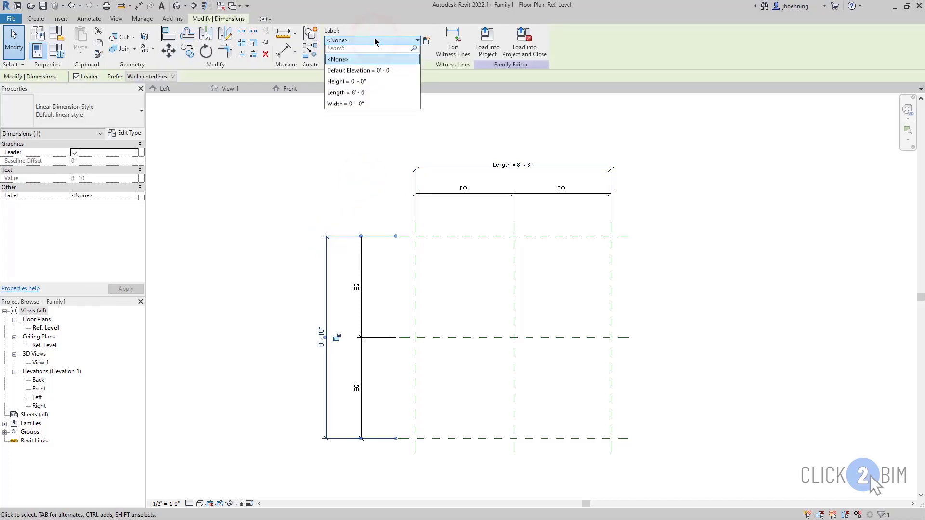
left_click(368, 104)
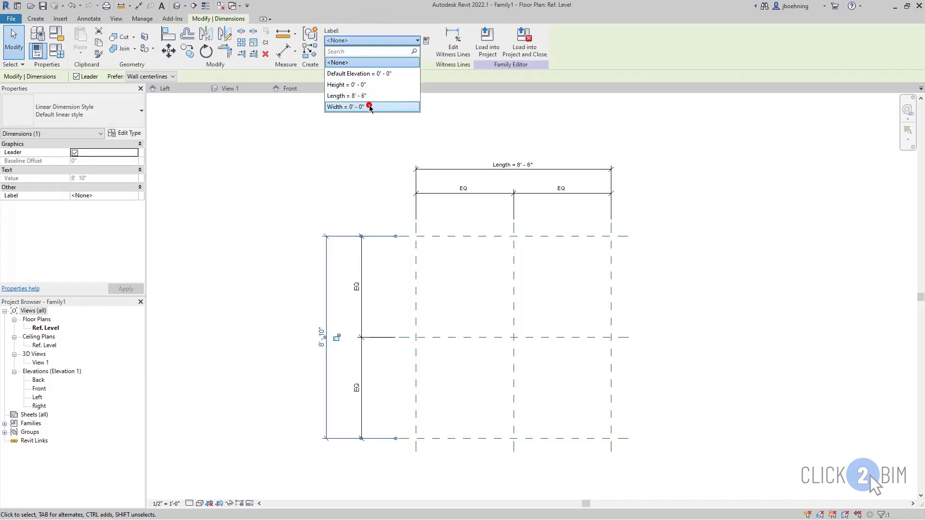
left_click(365, 167)
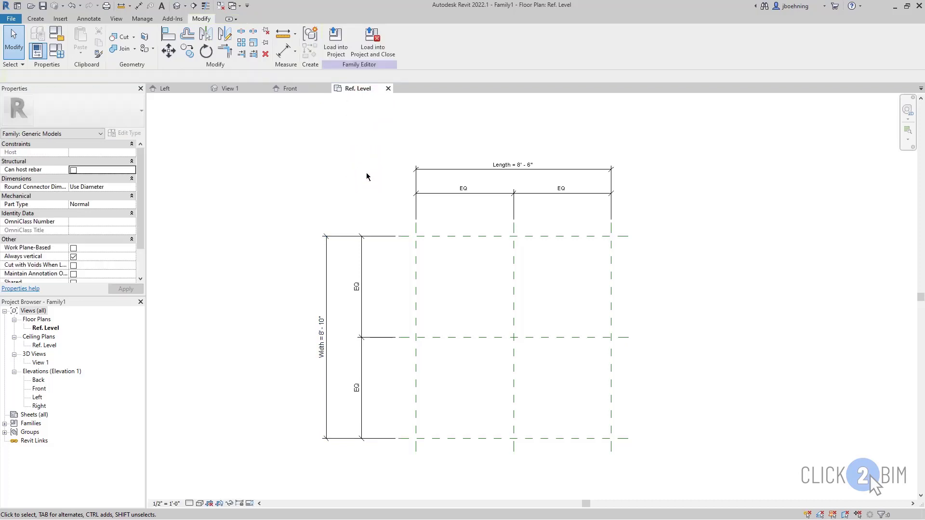
Set the family's Length to 5', Width to 5' and Height to 2', and apply the values to the reference planes
left_click(58, 52)
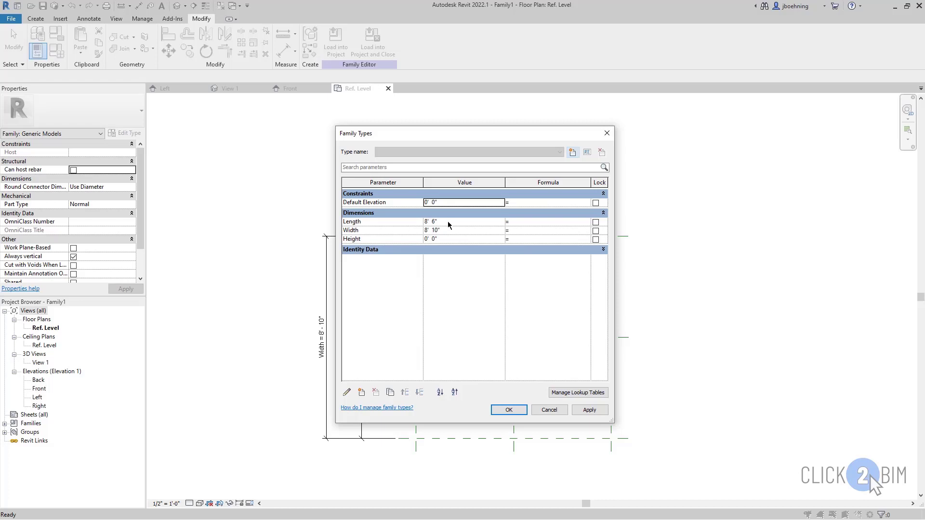
left_click(448, 223)
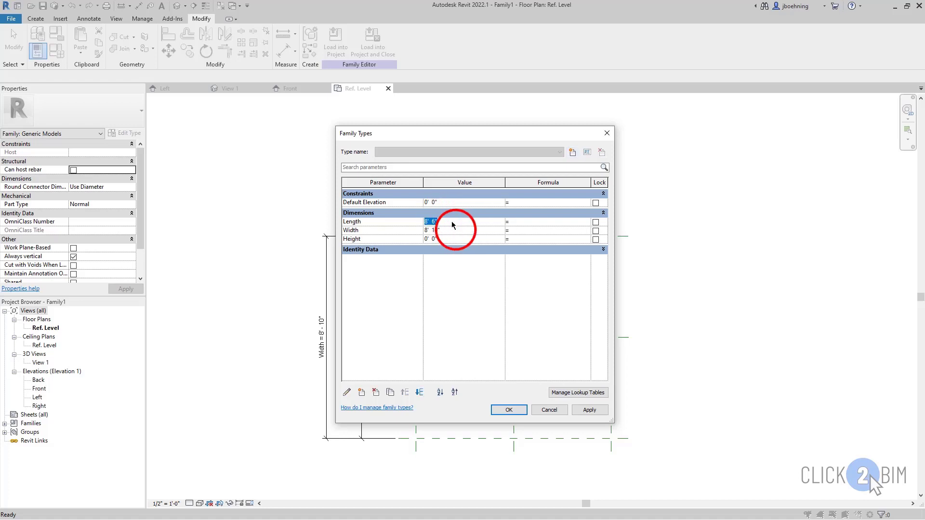
type("5")
left_click(463, 230)
type("5")
left_click(460, 243)
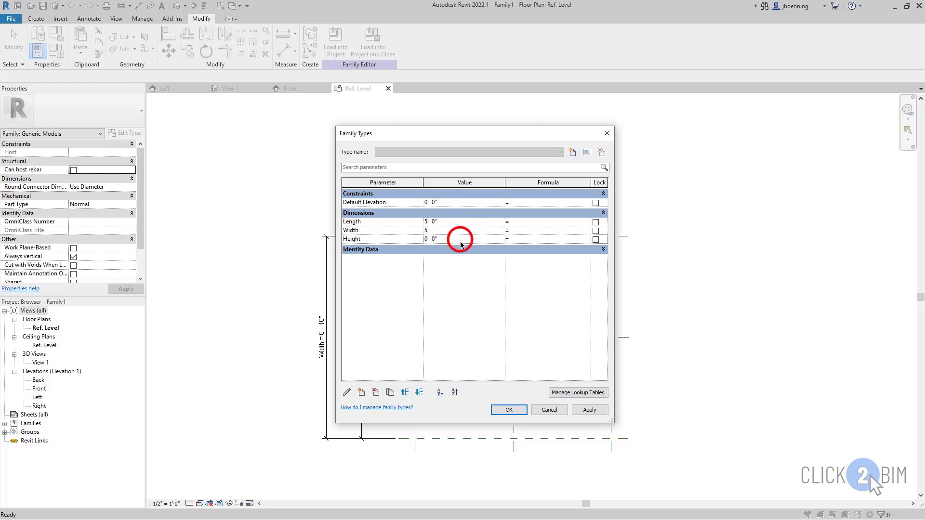
type("2")
left_click(508, 410)
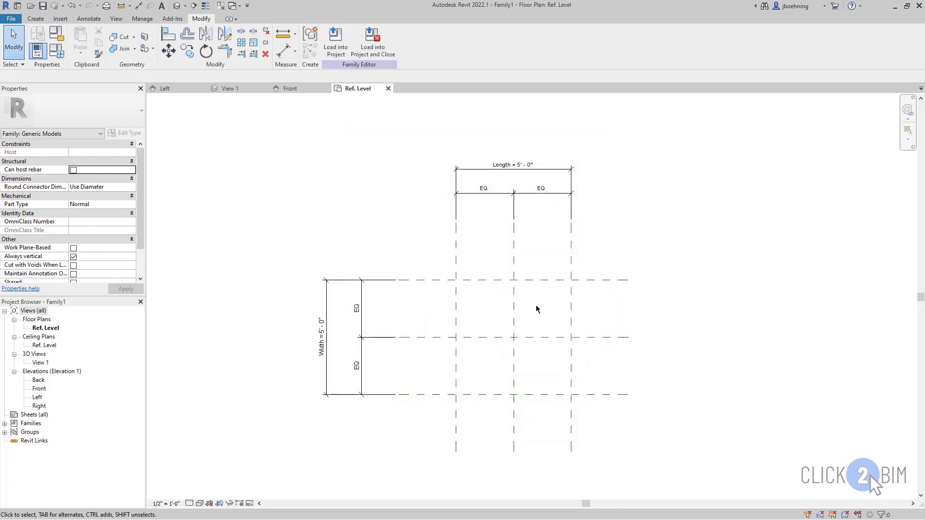
scroll(537, 309, "up", 1)
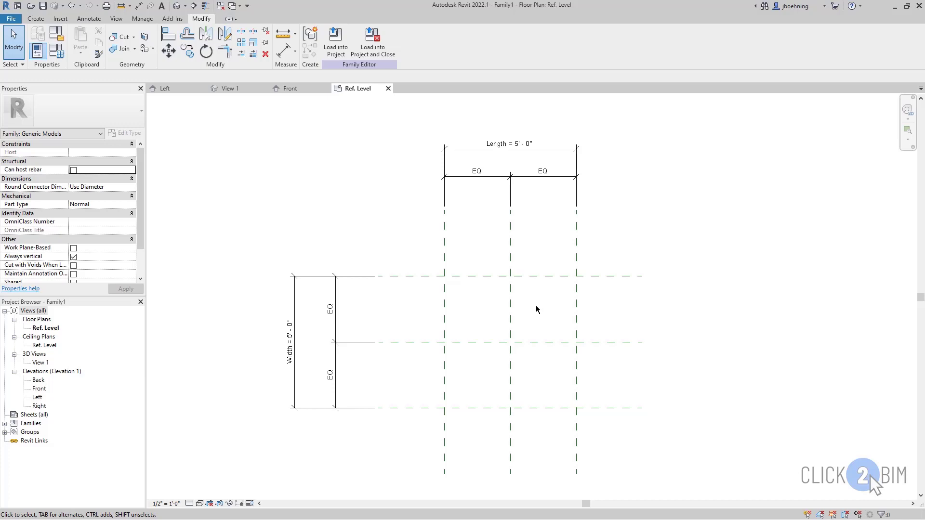
scroll(536, 309, "down", 1)
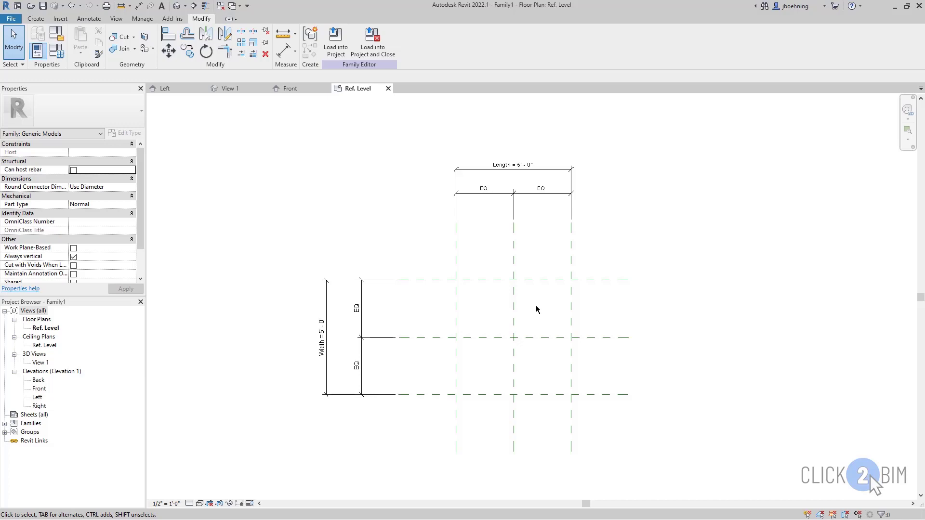
scroll(536, 319, "up", 1)
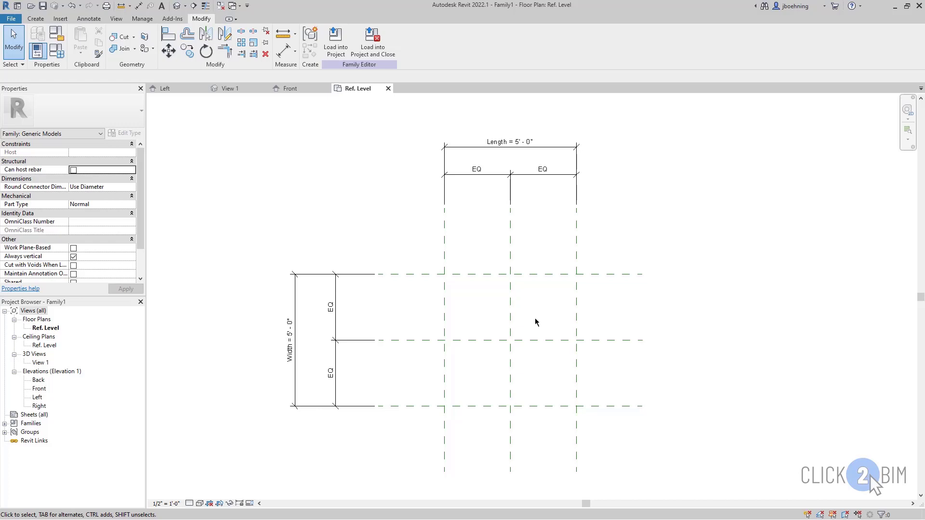
Start a solid extrusion on the Ref. Level plan and sketch a 5' by 5' rectangle snapped to the intersections of the outer reference planes
left_click(35, 18)
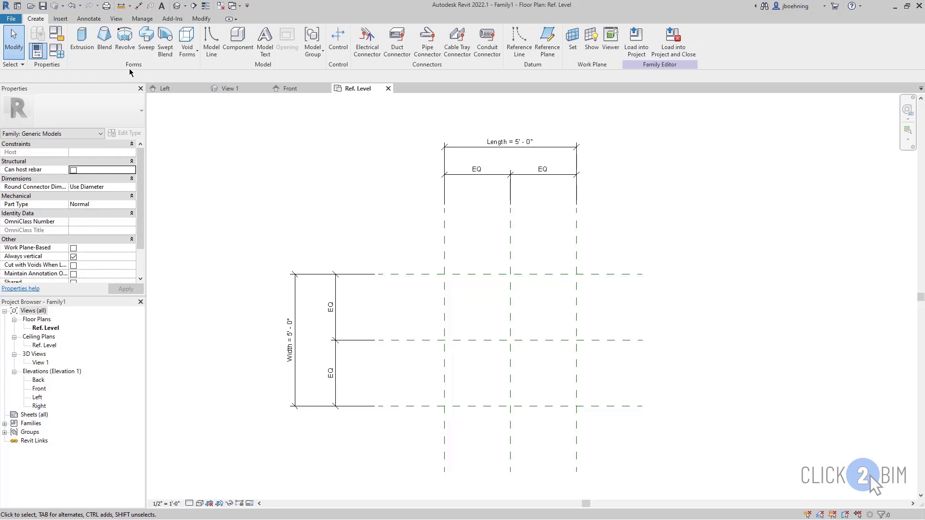
left_click(194, 52)
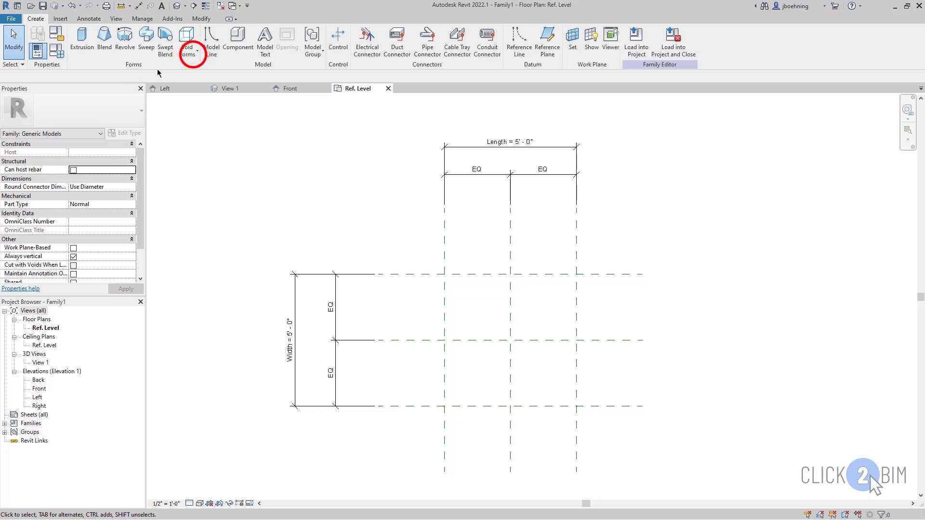
left_click(193, 54)
left_click(90, 59)
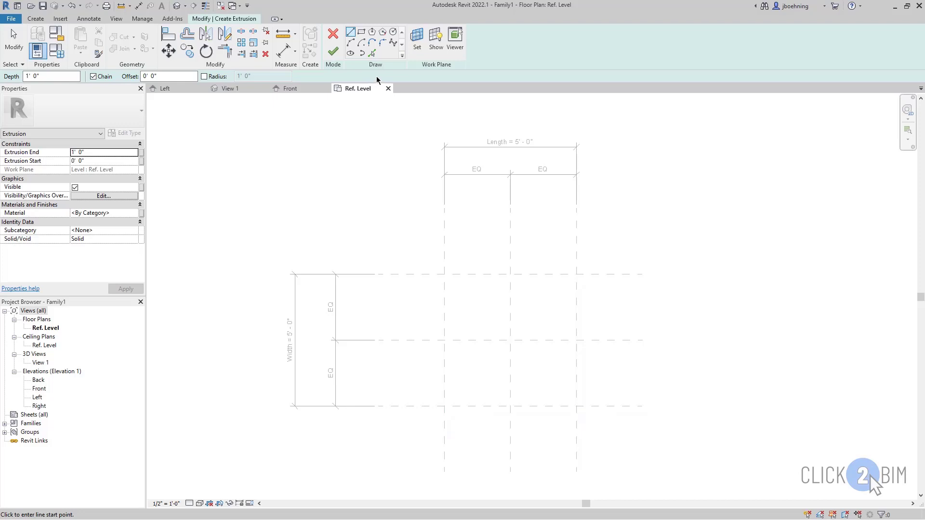
left_click(363, 37)
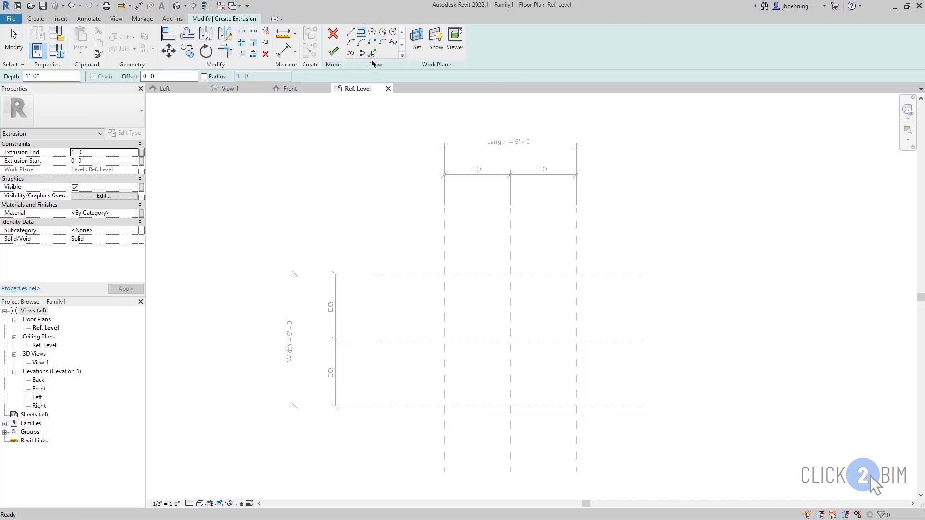
scroll(533, 315, "up", 2)
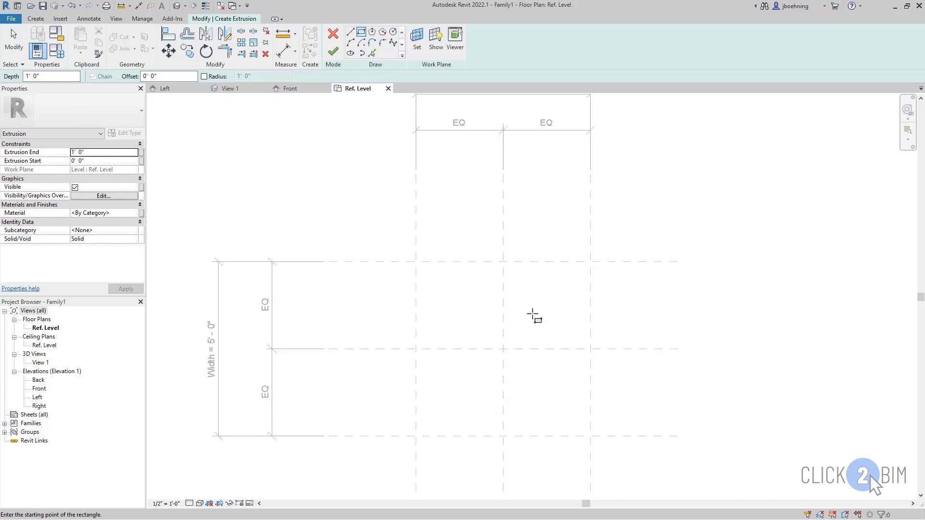
left_click(415, 261)
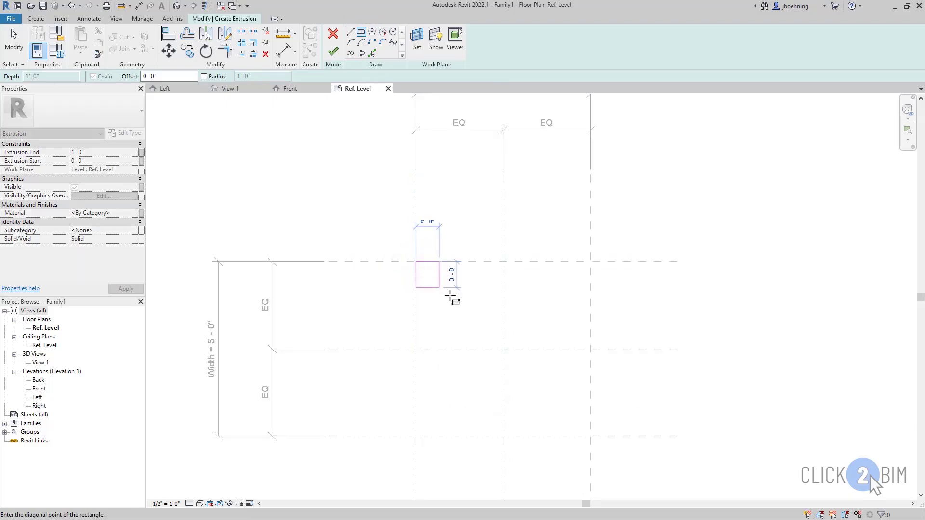
left_click(589, 431)
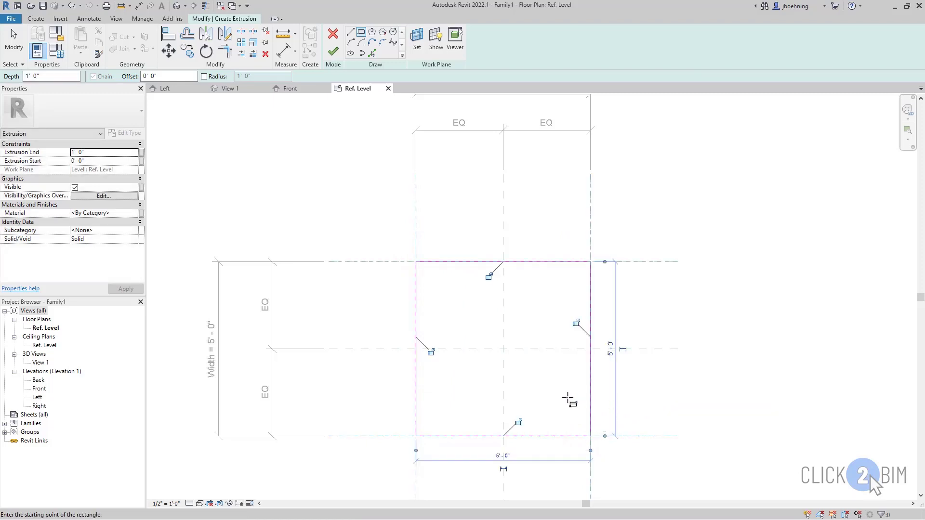
Lock all four sides of the rectangular sketch to the Length and Width reference planes
scroll(559, 399, "up", 1)
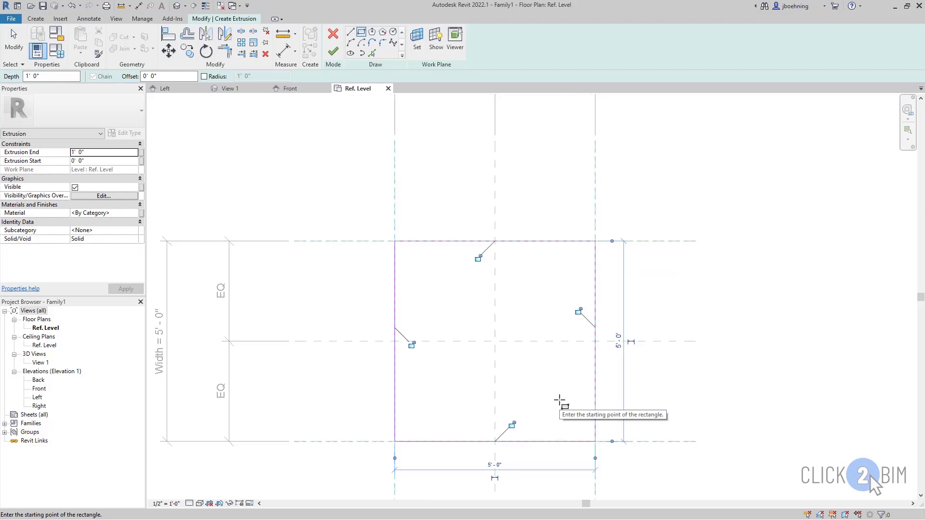
left_click(512, 425)
left_click(408, 334)
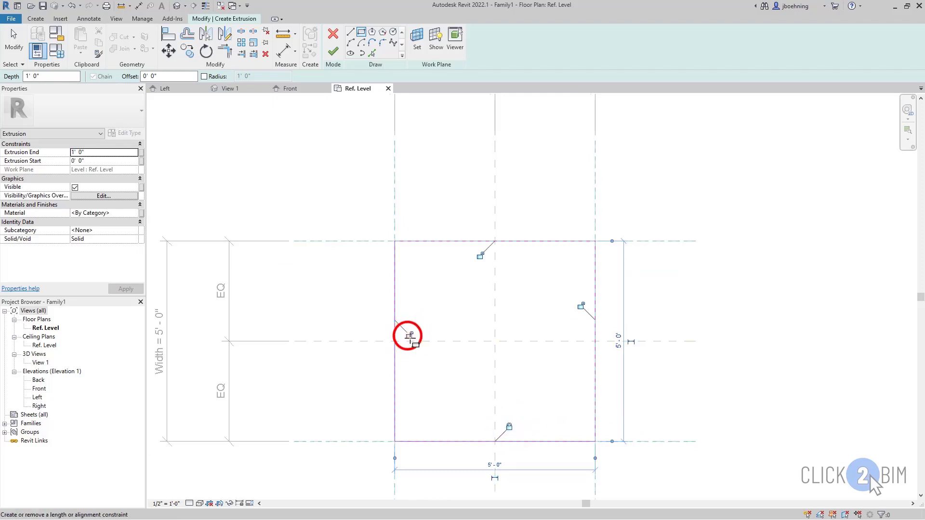
left_click(478, 257)
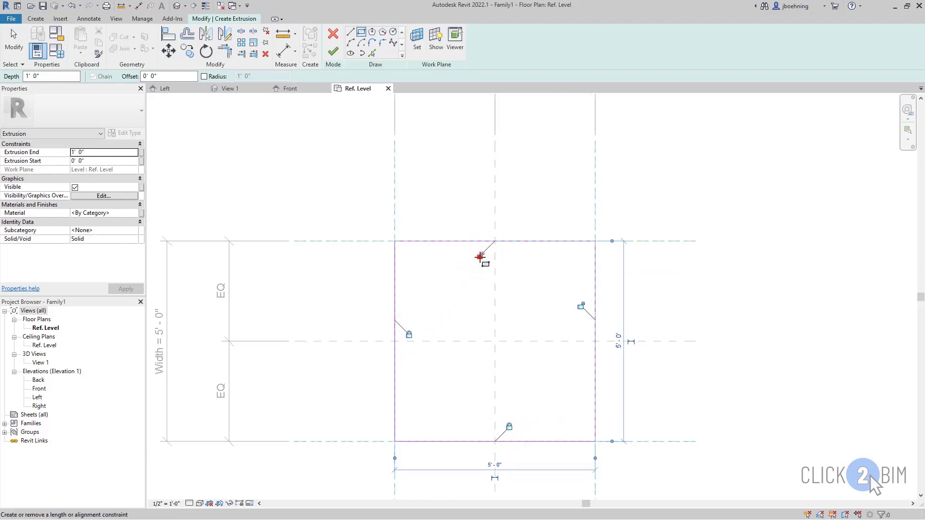
left_click(580, 308)
key("Escape")
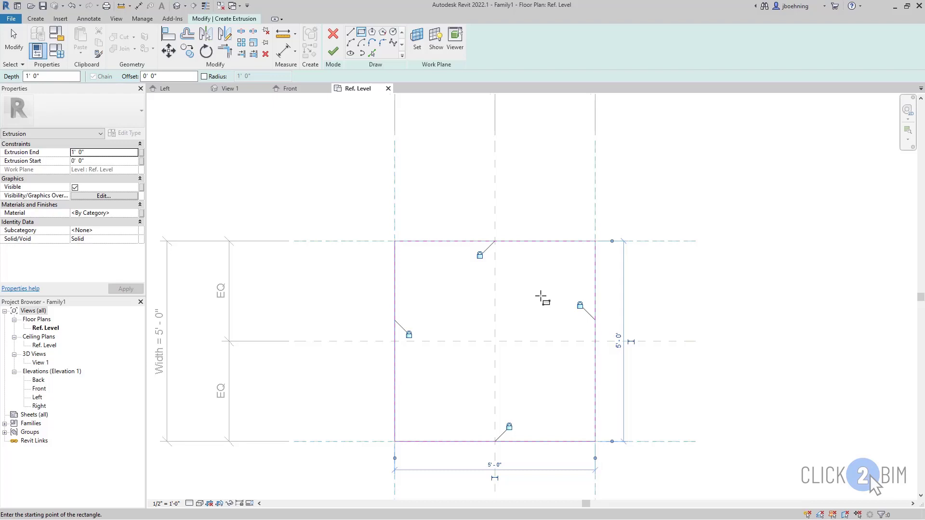
Finish the extrusion sketch with a depth of 1' and deselect the resulting solid
left_click(336, 56)
scroll(360, 171, "down", 2)
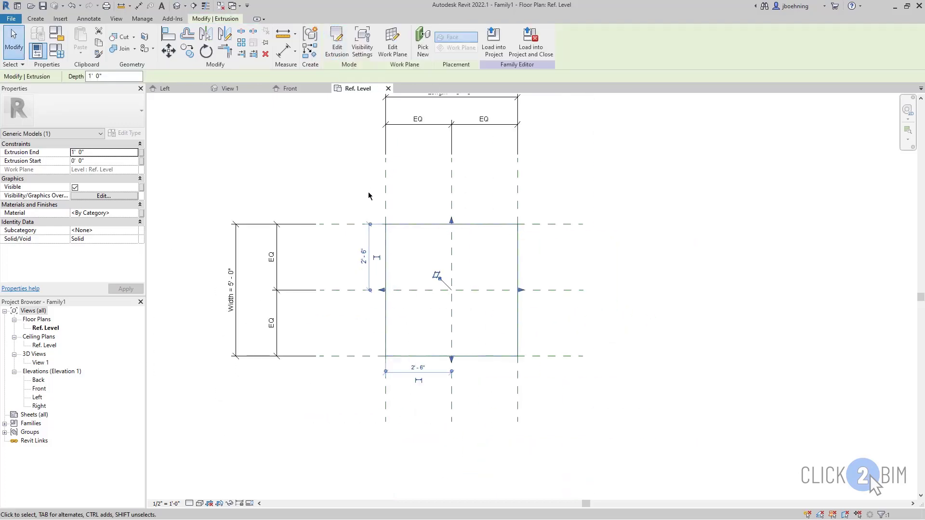
middle_click_drag(351, 192, 377, 239)
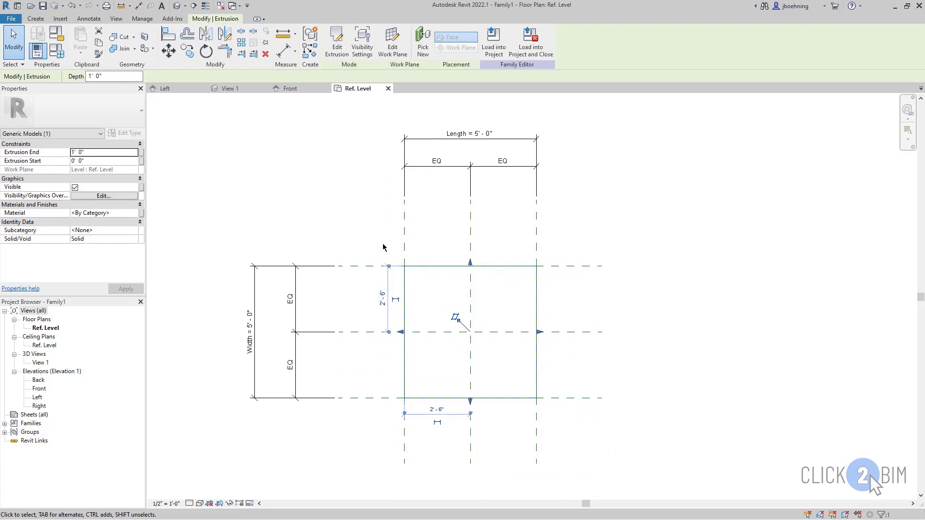
left_click(495, 300)
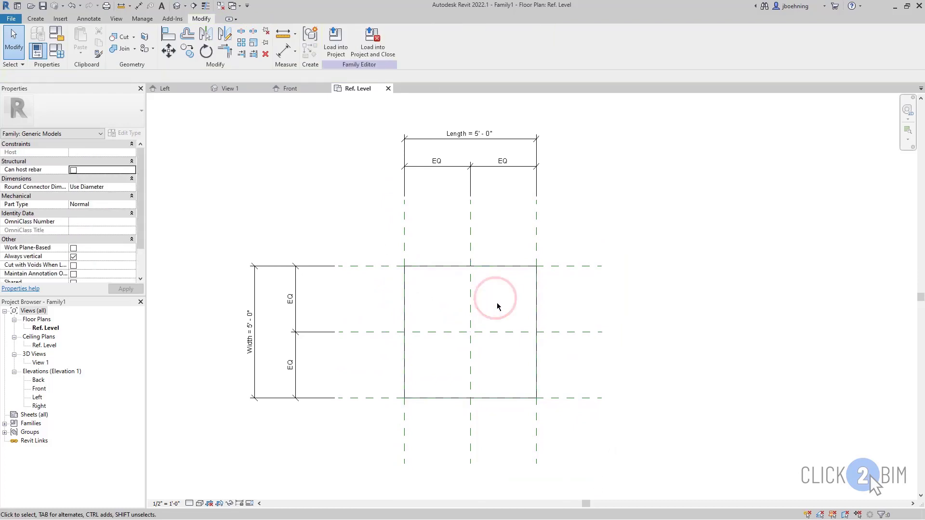
scroll(495, 378, "up", 2)
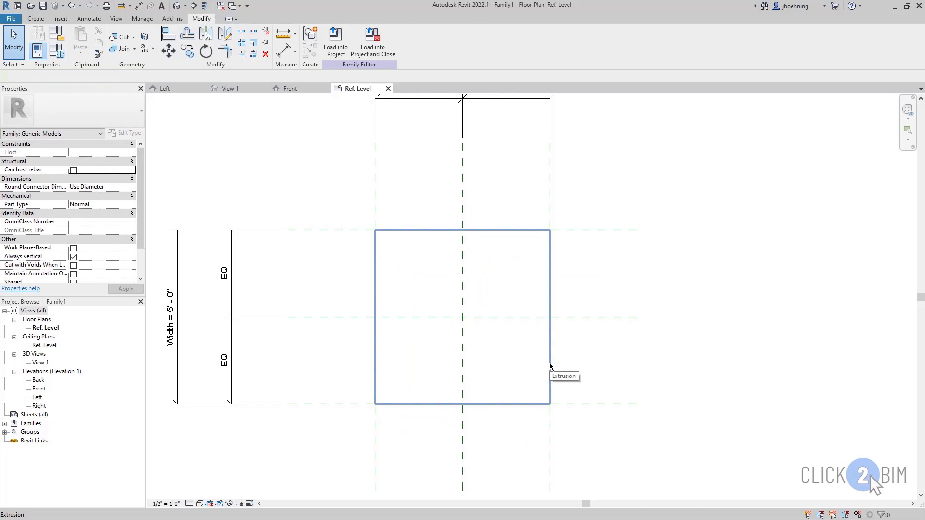
scroll(580, 365, "down", 1)
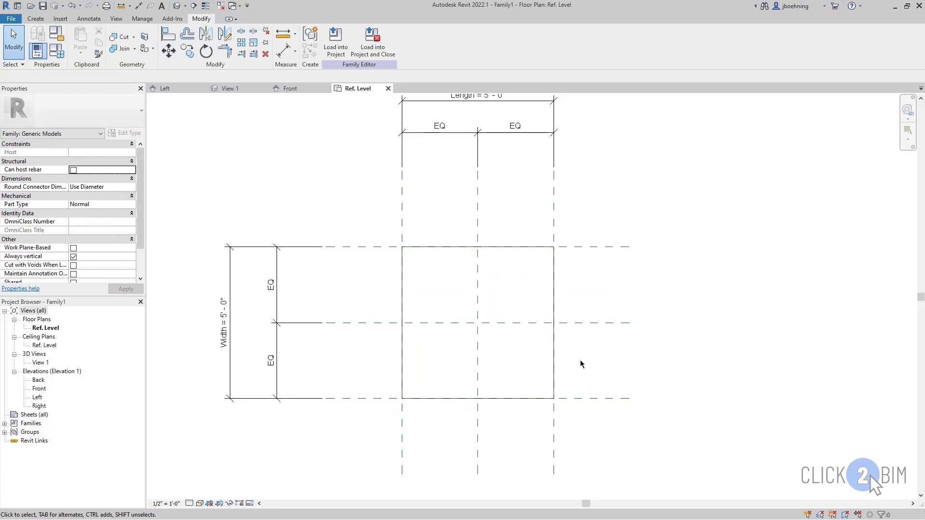
middle_click_drag(581, 364, 606, 388)
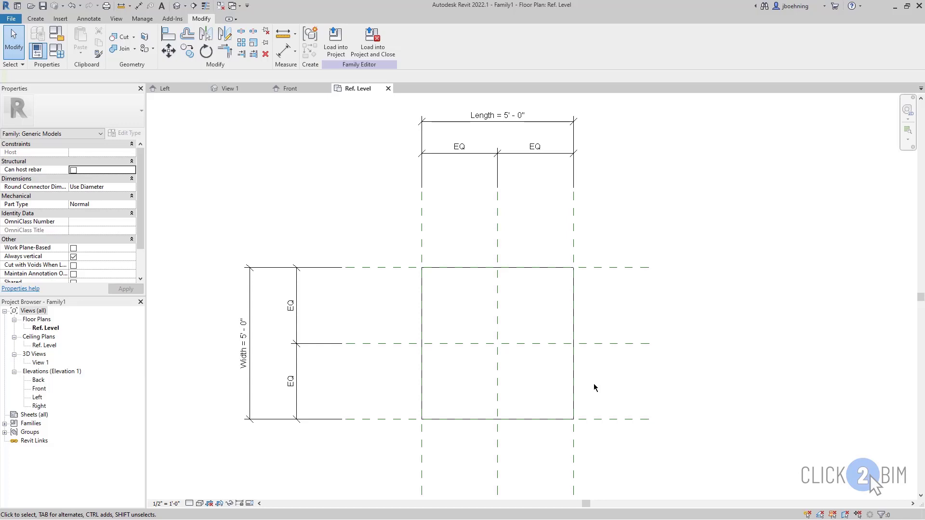
In the Front elevation, stretch the extrusion's top face up to about 1' 7" and associate its Extrusion End with the Height parameter
left_click(296, 89)
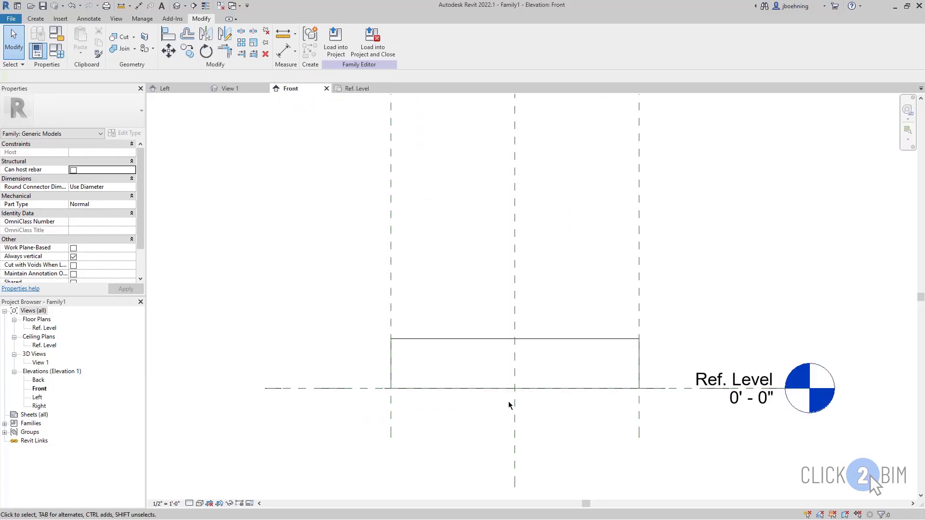
left_click(524, 339)
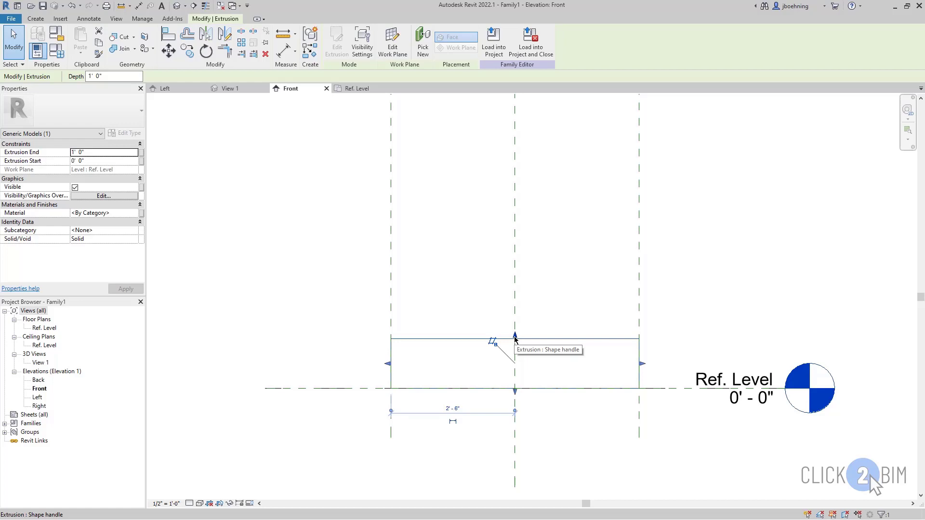
left_click_drag(515, 337, 515, 310)
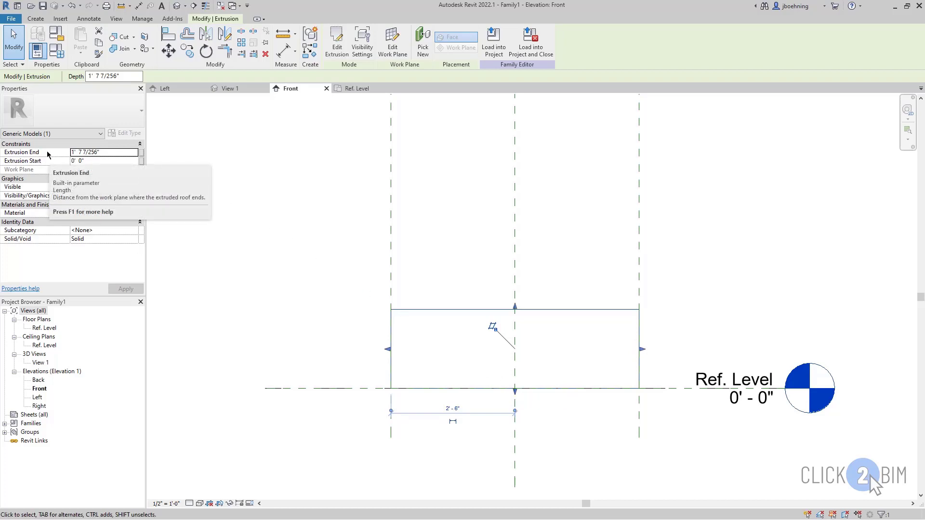
left_click(142, 156)
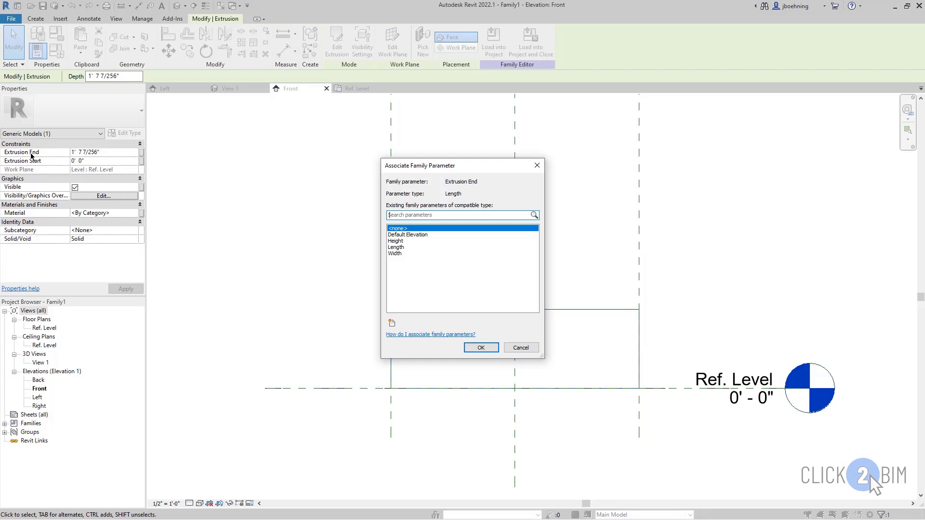
left_click(401, 242)
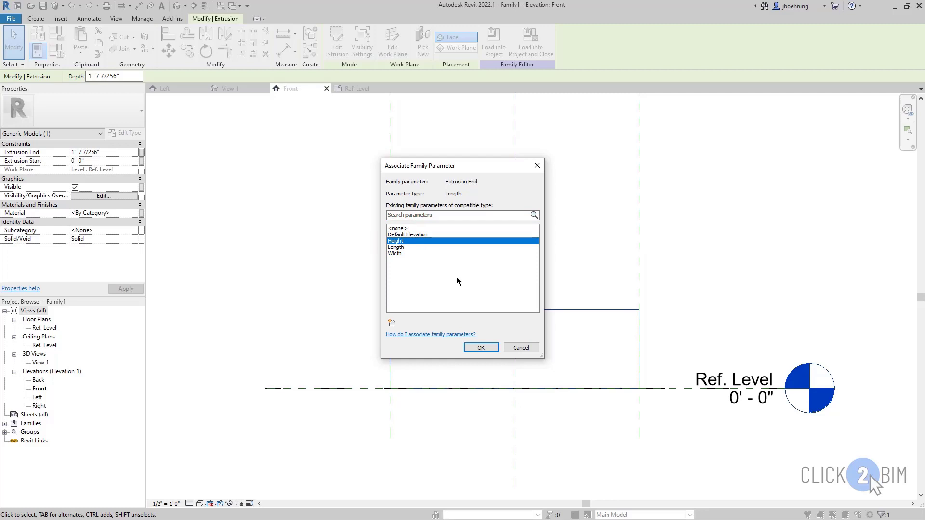
left_click(480, 347)
left_click(359, 318)
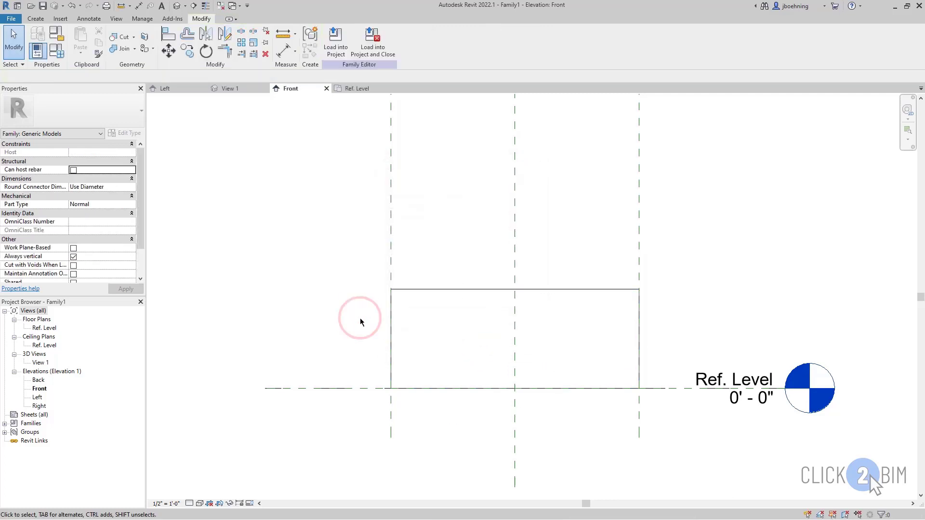
Move the extrusion's bottom face off and back onto the Ref. Level, and lock the alignment to that level
left_click(414, 294)
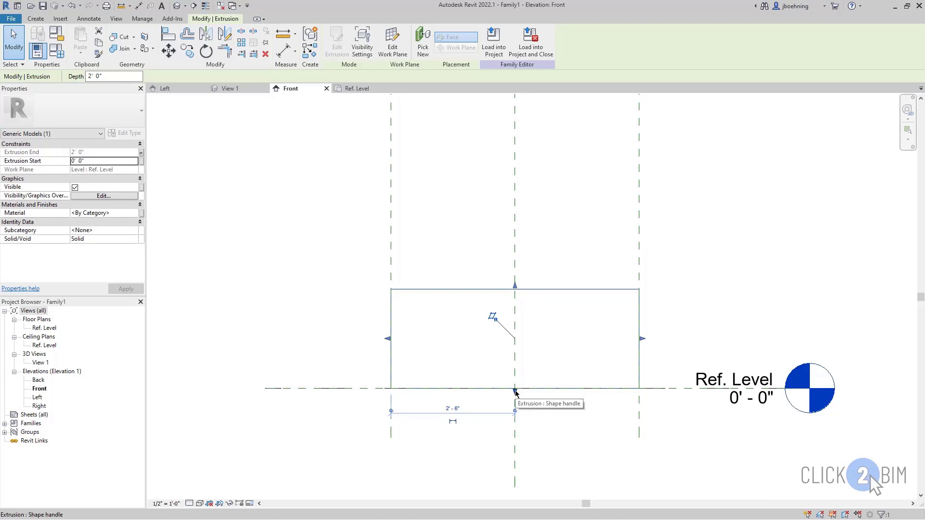
mouse_move(515, 393)
left_mouse_down()
mouse_move(515, 345)
mouse_move(515, 387)
left_mouse_up()
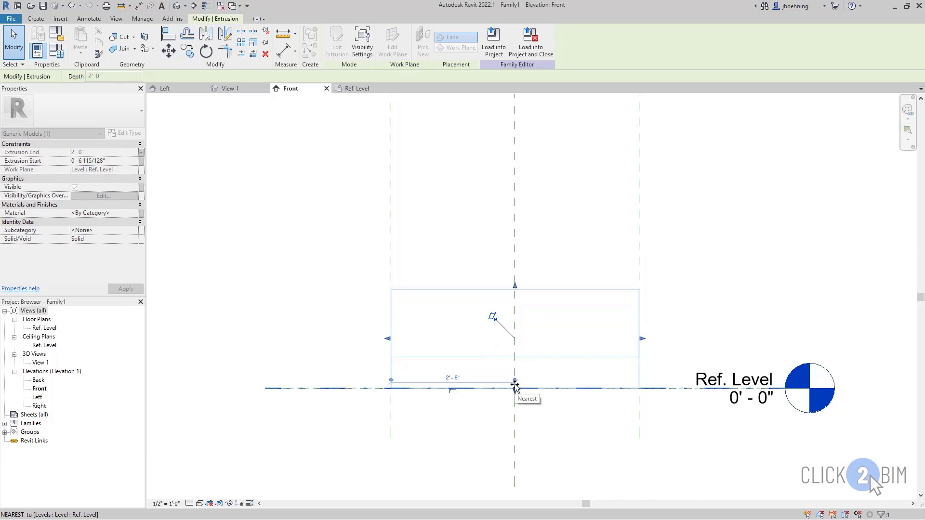
left_click_drag(515, 386, 515, 388)
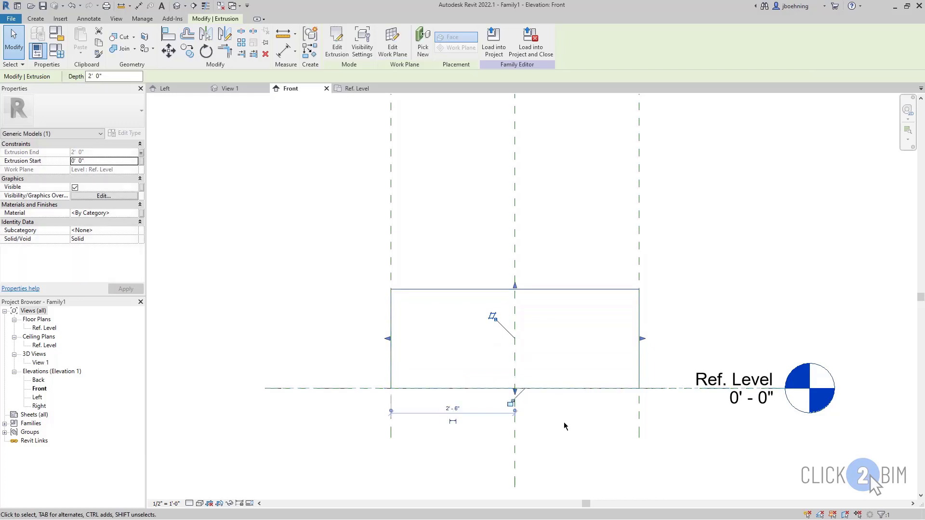
left_click(510, 408)
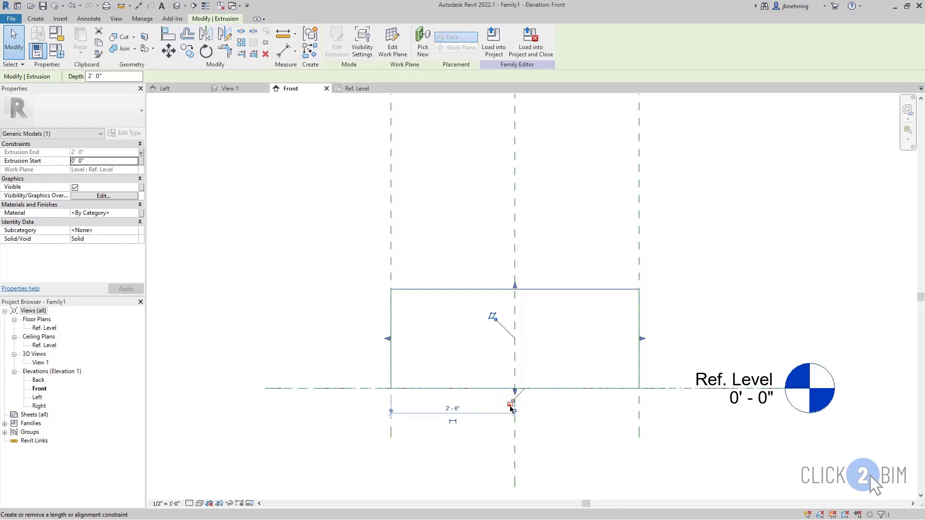
left_click(569, 445)
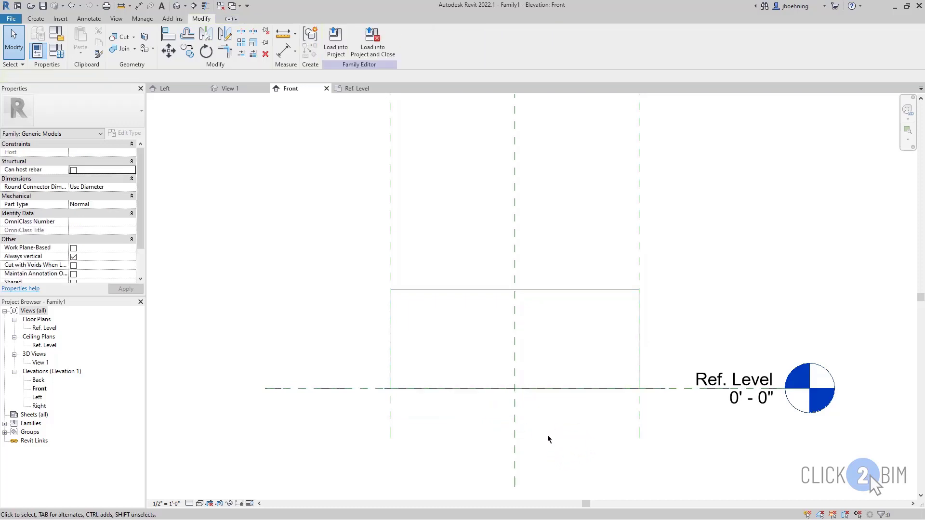
With the 3D view open, set the family's Height to 5', Length to 3' and Width to 2', and accept the values
left_click(236, 91)
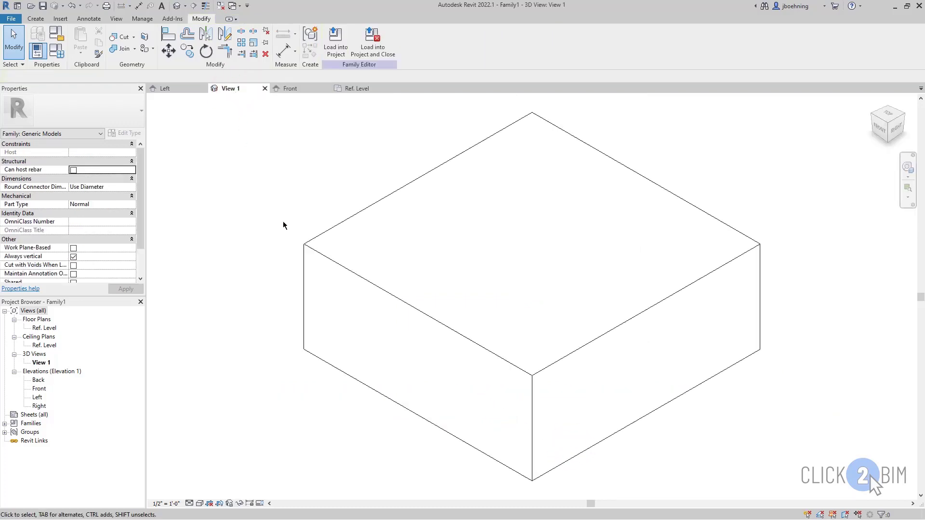
middle_click_drag(289, 244, 432, 284, "shift")
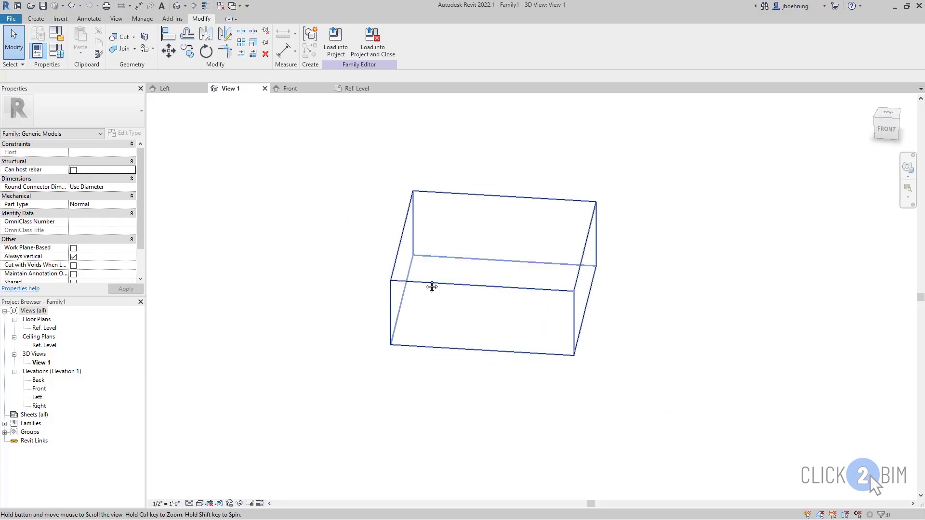
left_click(57, 57)
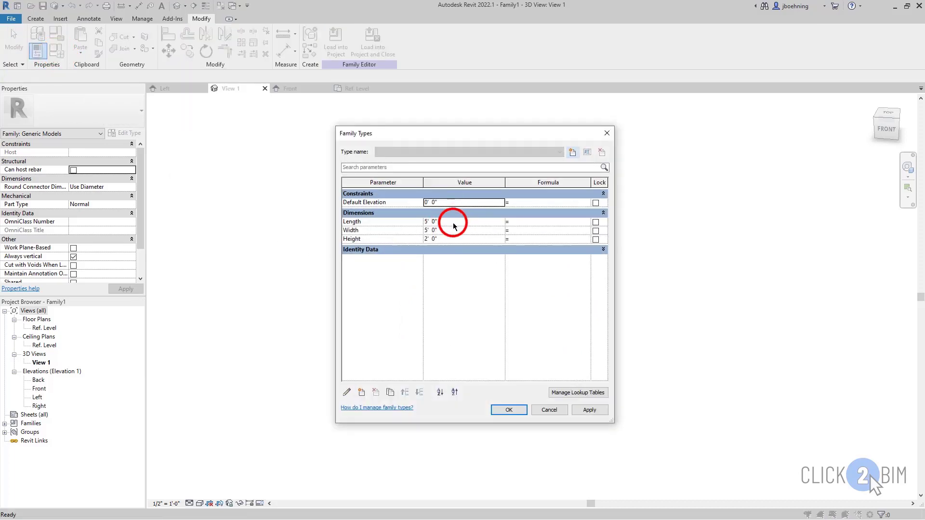
left_click(453, 239)
double_click(452, 238)
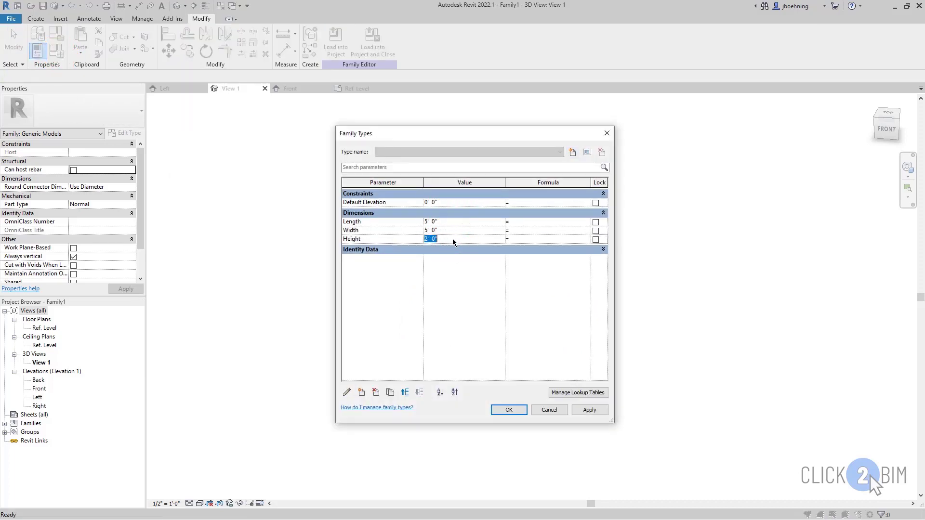
type("5")
left_click(452, 222)
double_click(451, 222)
type("3")
type("2")
left_click(508, 409)
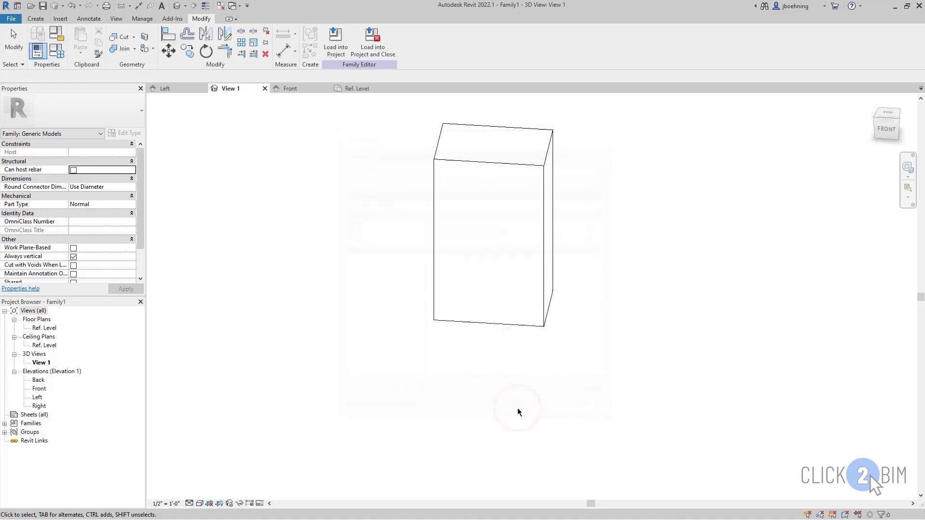
Flex the family by setting Length to 8', Width to 4' and Height to 2', and accept the values
middle_click_drag(580, 349, 451, 361, "shift")
left_click(56, 50)
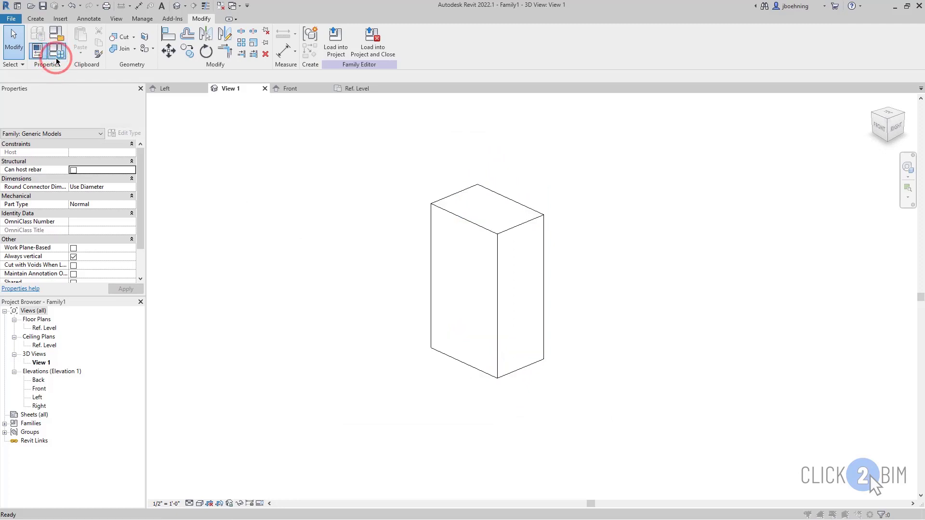
left_click(447, 224)
type("8")
left_click(447, 231)
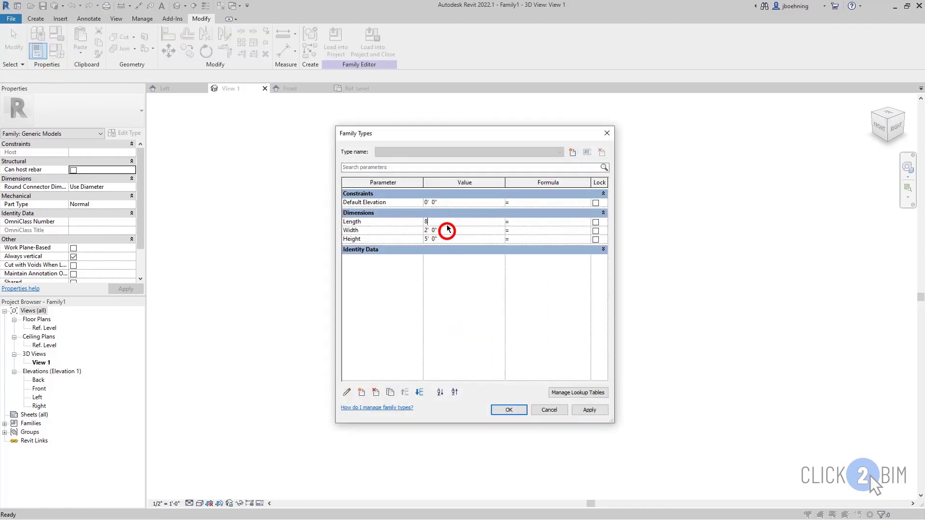
type("4")
left_click(448, 239)
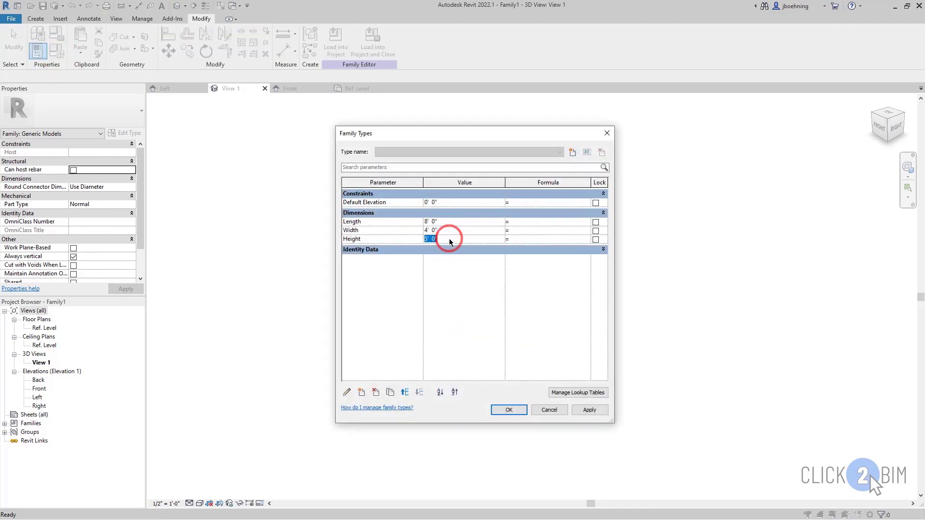
left_click(509, 410)
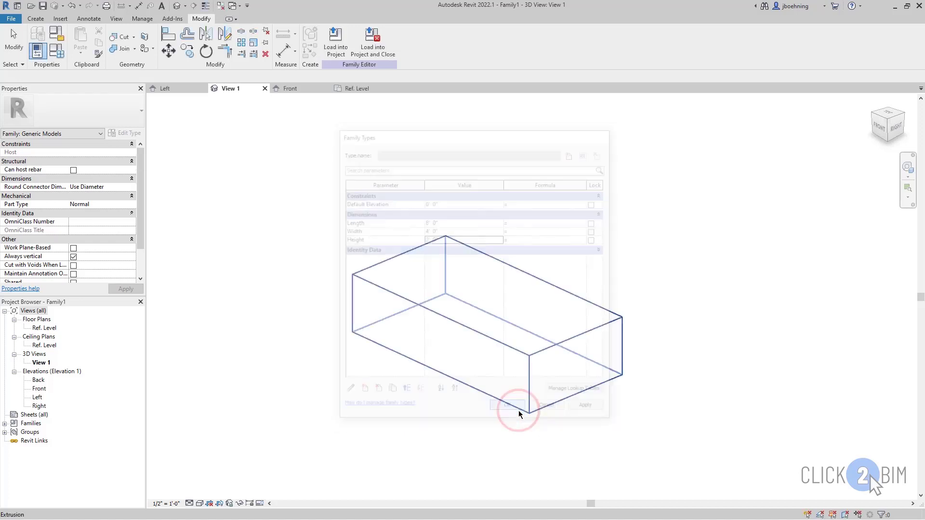
Set the family's Length, Width and Height all to 5', accept the values and inspect the resized box in 3D
left_click(57, 50)
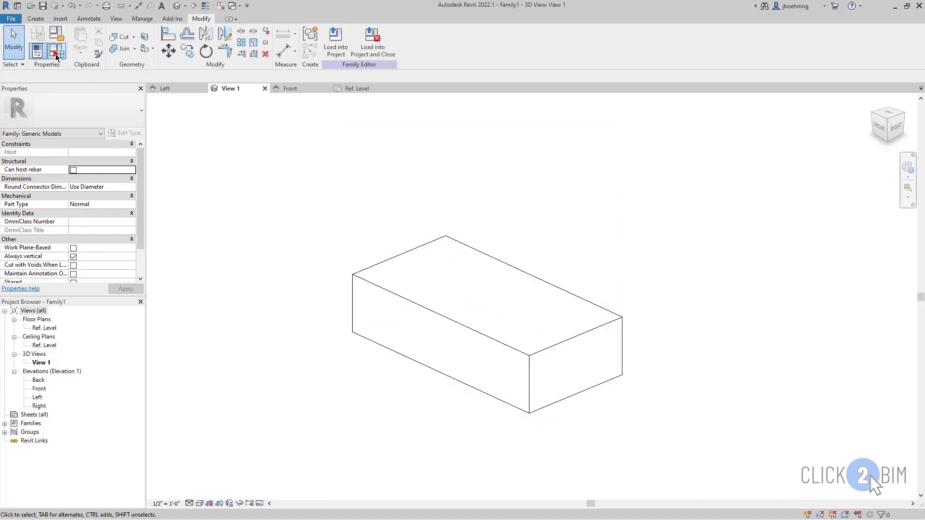
left_click(456, 222)
type("5")
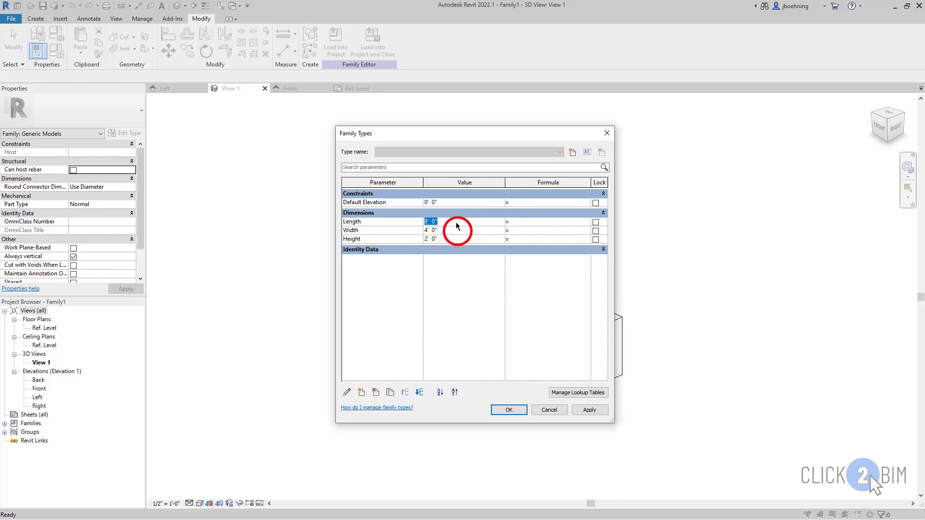
key("Tab")
type("5")
left_click(457, 238)
type("5")
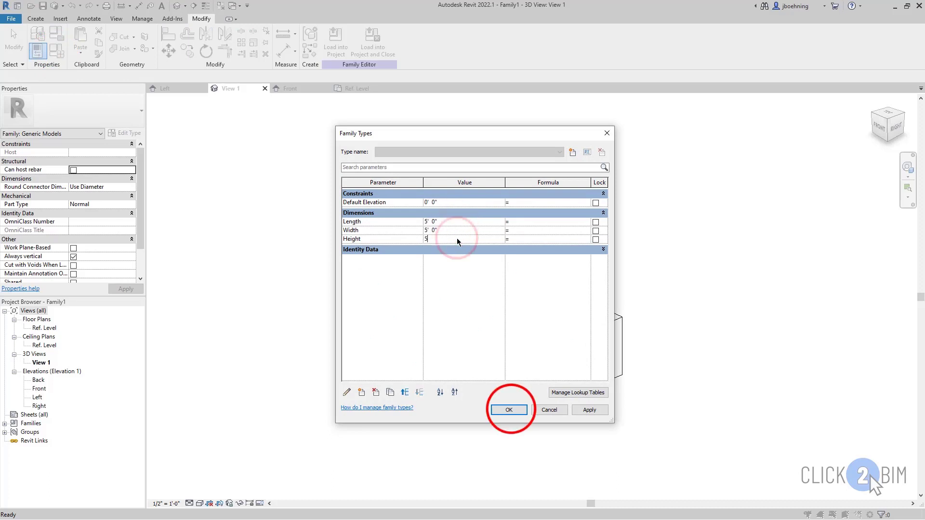
left_click(510, 409)
middle_click_drag(530, 432, 669, 410, "shift")
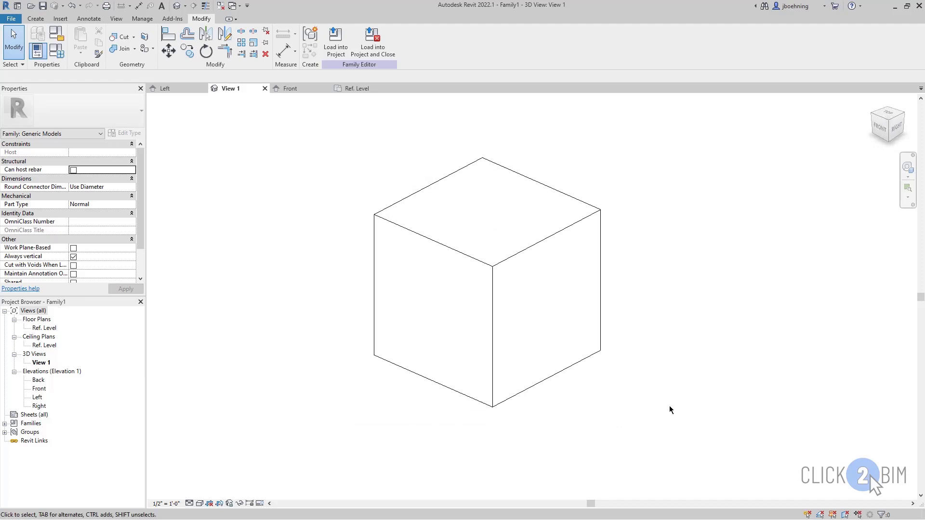